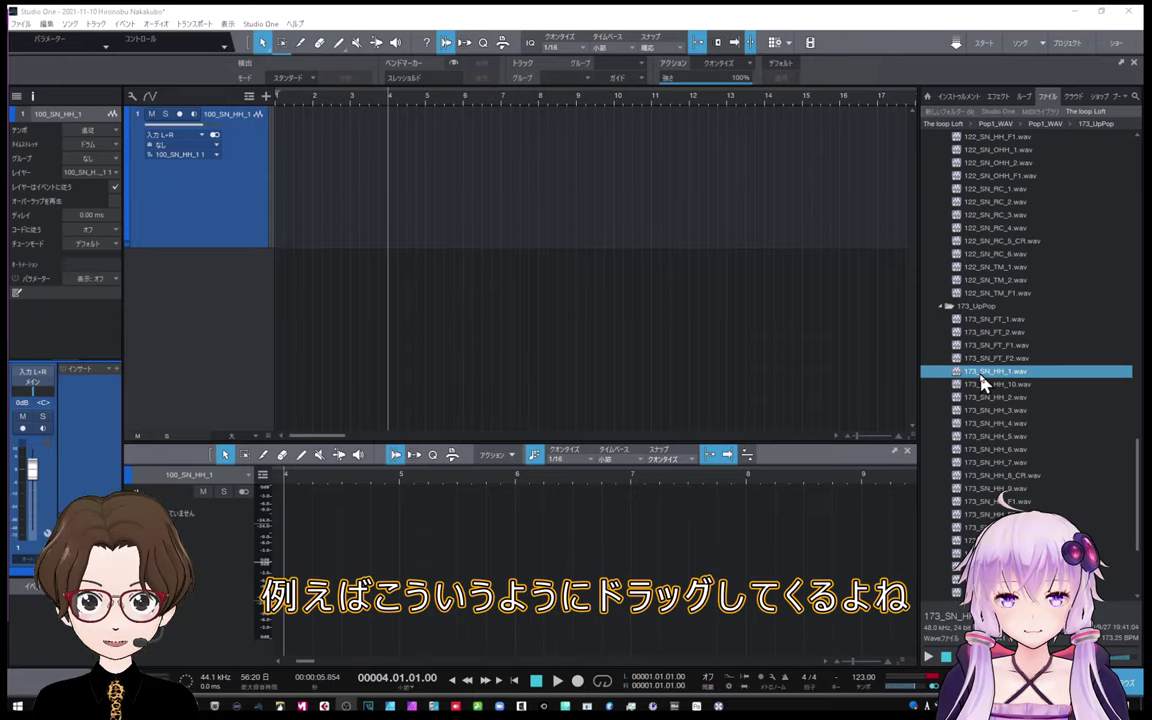
Place the loop 173_SN_HH_1.wav on the audio track at bar 4 and set the track's tempo mode to タイムストレッチ (Timestretch)
{"action": "left_click_drag", "start_coordinate": [985, 380], "coordinate": [416, 205]}
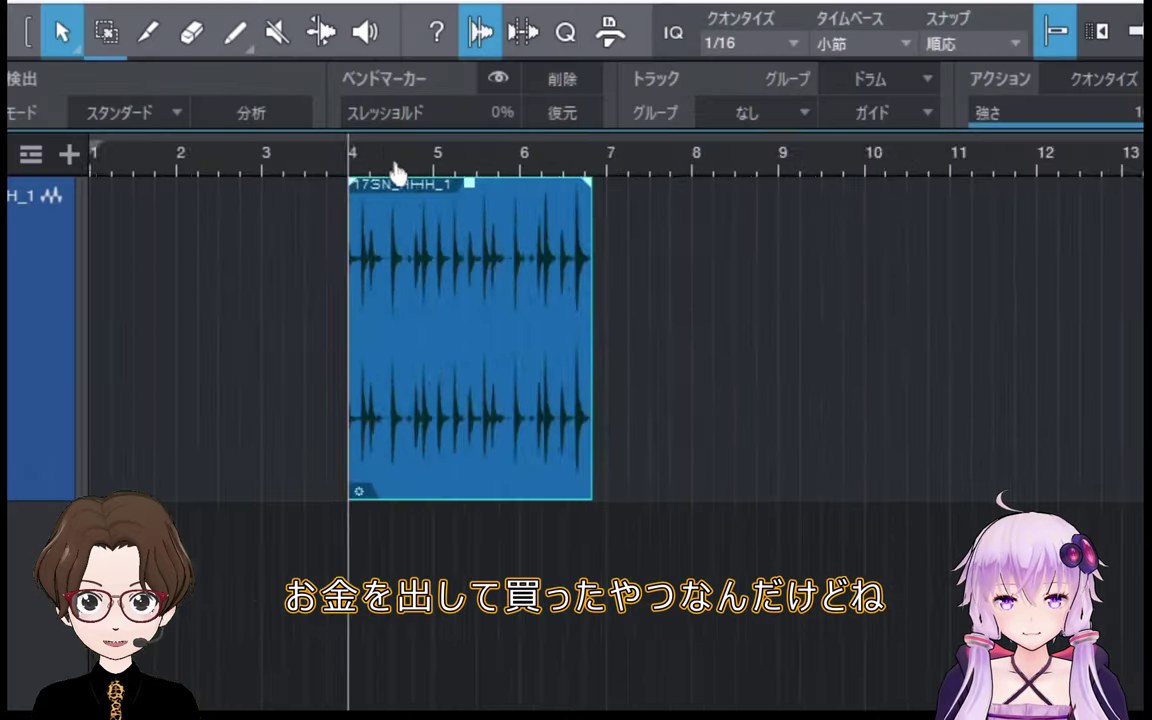
{"action": "left_click_drag", "start_coordinate": [407, 99], "coordinate": [409, 107]}
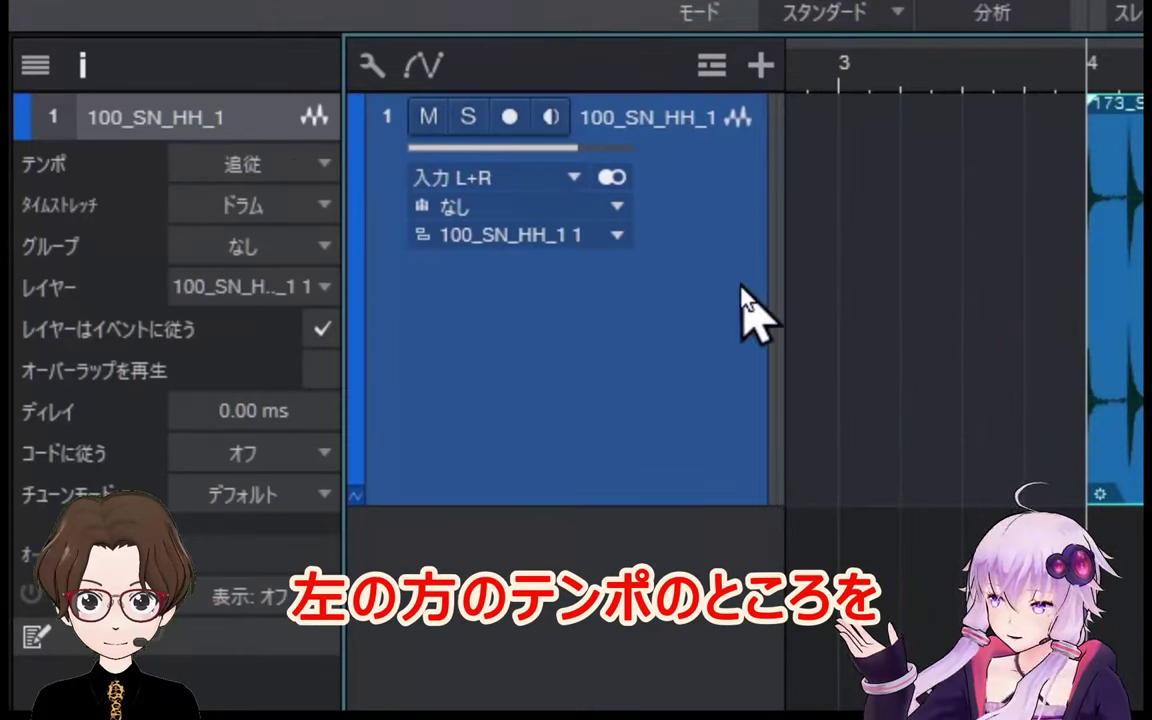
{"action": "left_click", "coordinate": [316, 162]}
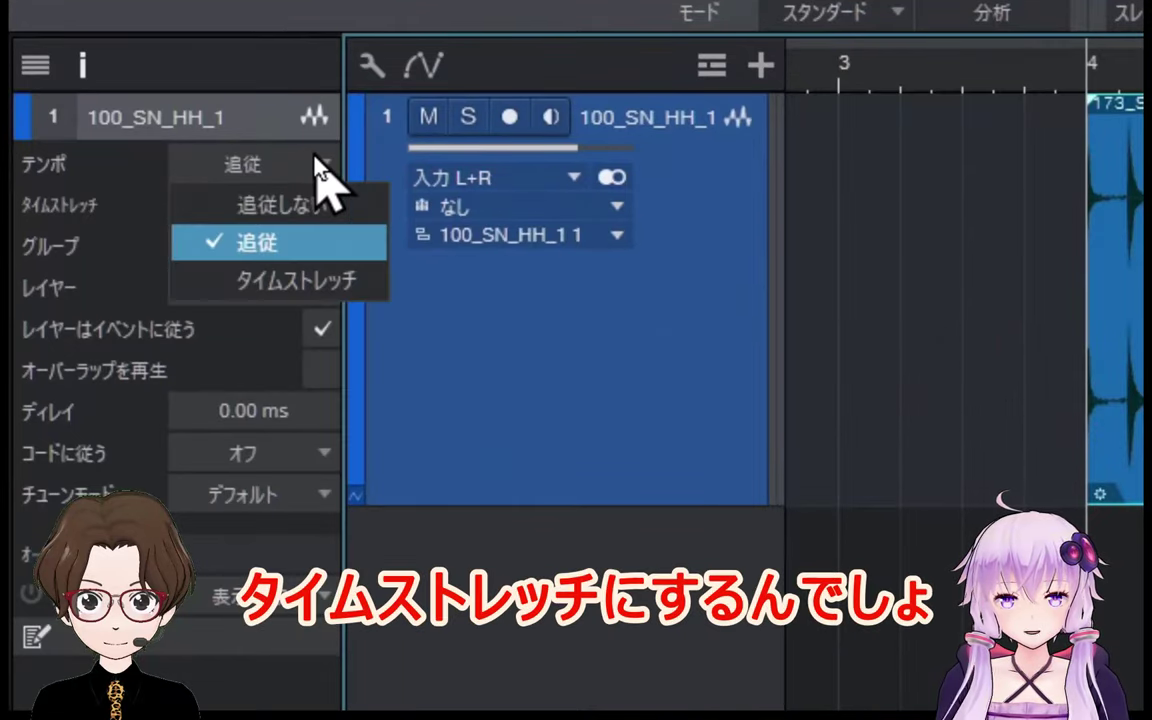
{"action": "left_click", "coordinate": [307, 280]}
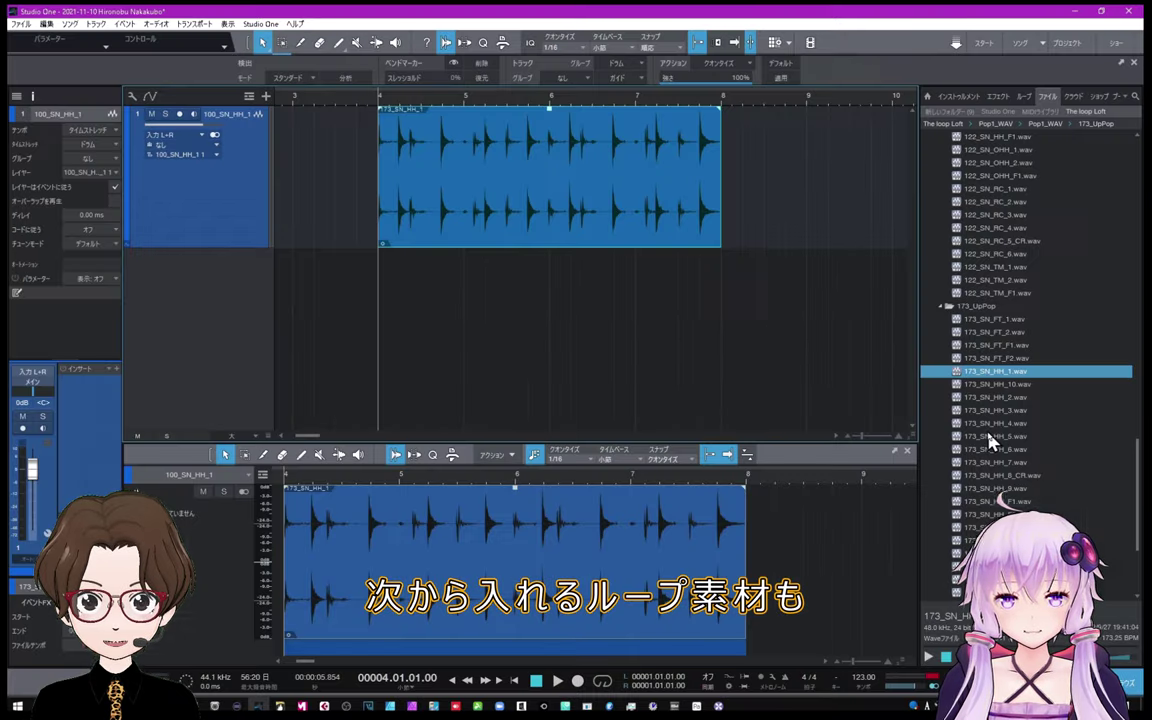
Add the loop 173_SN_HH_4.wav to the track at bar 8, directly after the first event
{"action": "left_click", "coordinate": [983, 422]}
{"action": "left_click_drag", "start_coordinate": [985, 424], "coordinate": [746, 180]}
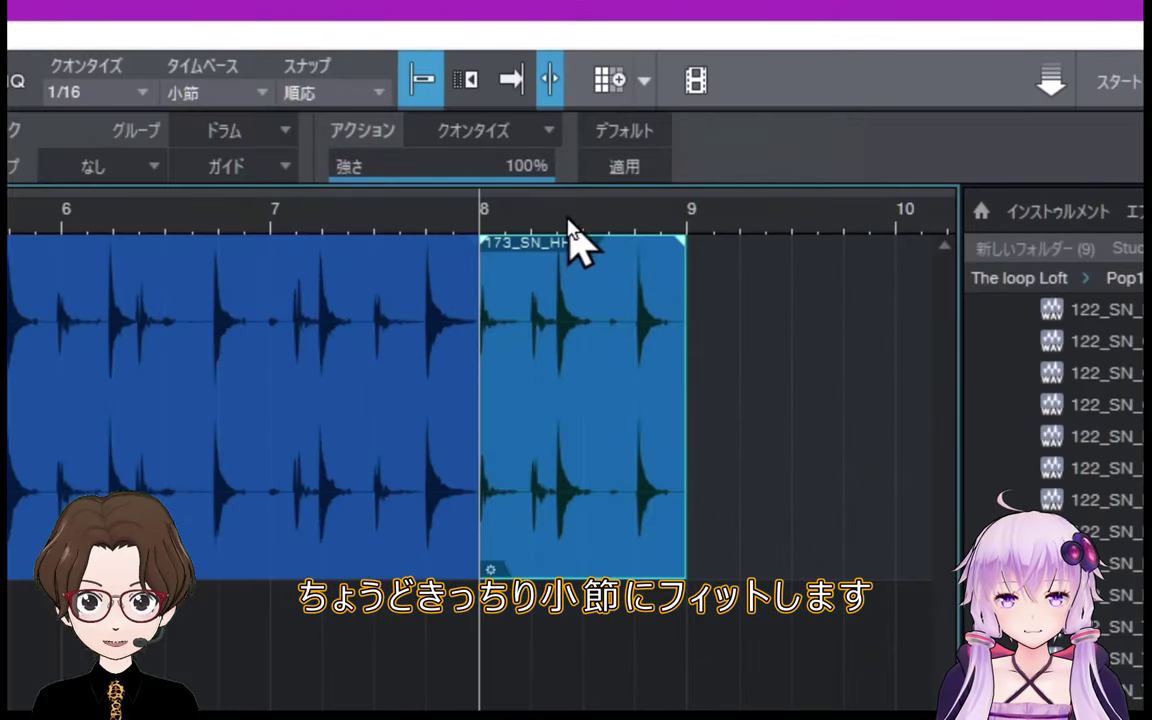
{"action": "left_click_drag", "start_coordinate": [564, 218], "coordinate": [408, 226]}
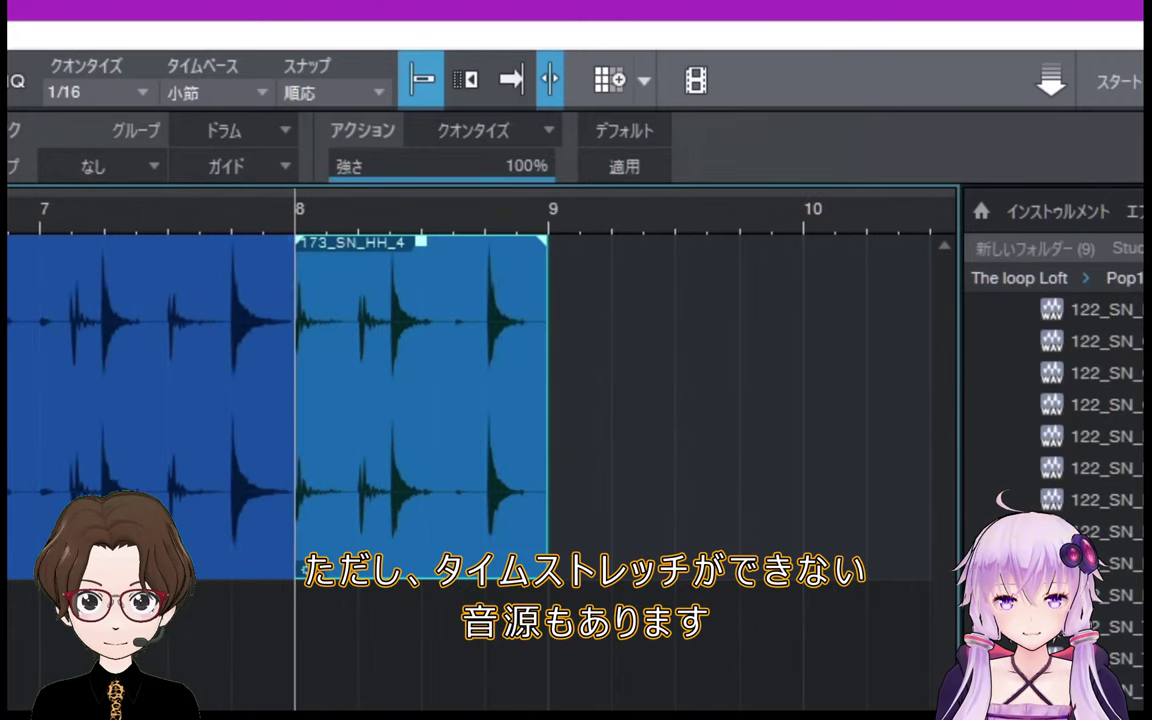
Append the loops 106_SN_HH_3, 100_SN_HH_3 and 100_SN_HH_F1 end to end on the track from bar 9
{"action": "scroll", "coordinate": [1036, 636], "scroll_direction": "up", "scroll_amount": 8}
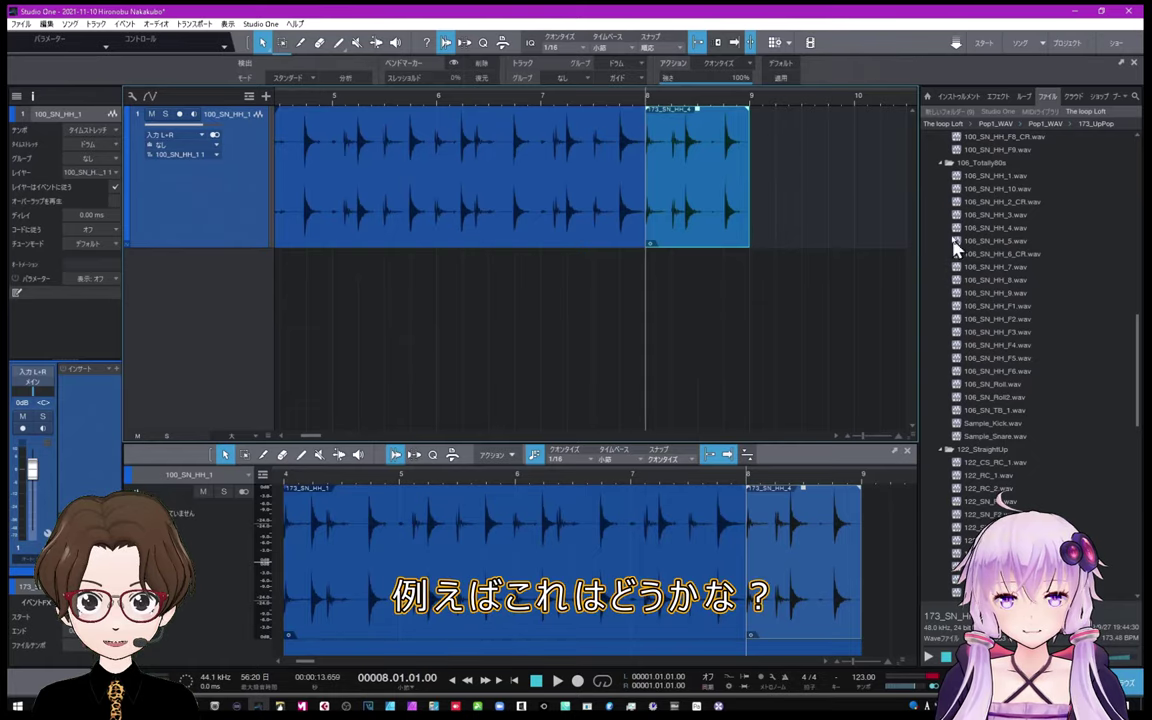
{"action": "left_click_drag", "start_coordinate": [977, 218], "coordinate": [907, 175]}
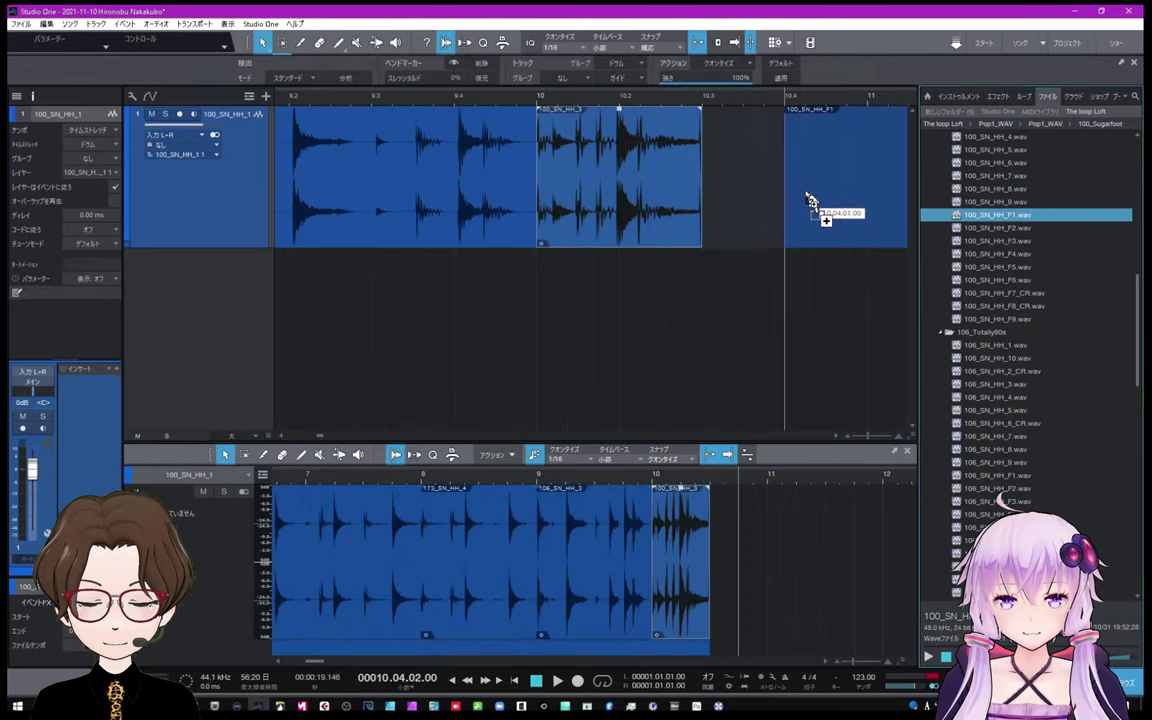
{"action": "left_click_drag", "start_coordinate": [810, 200], "coordinate": [731, 184]}
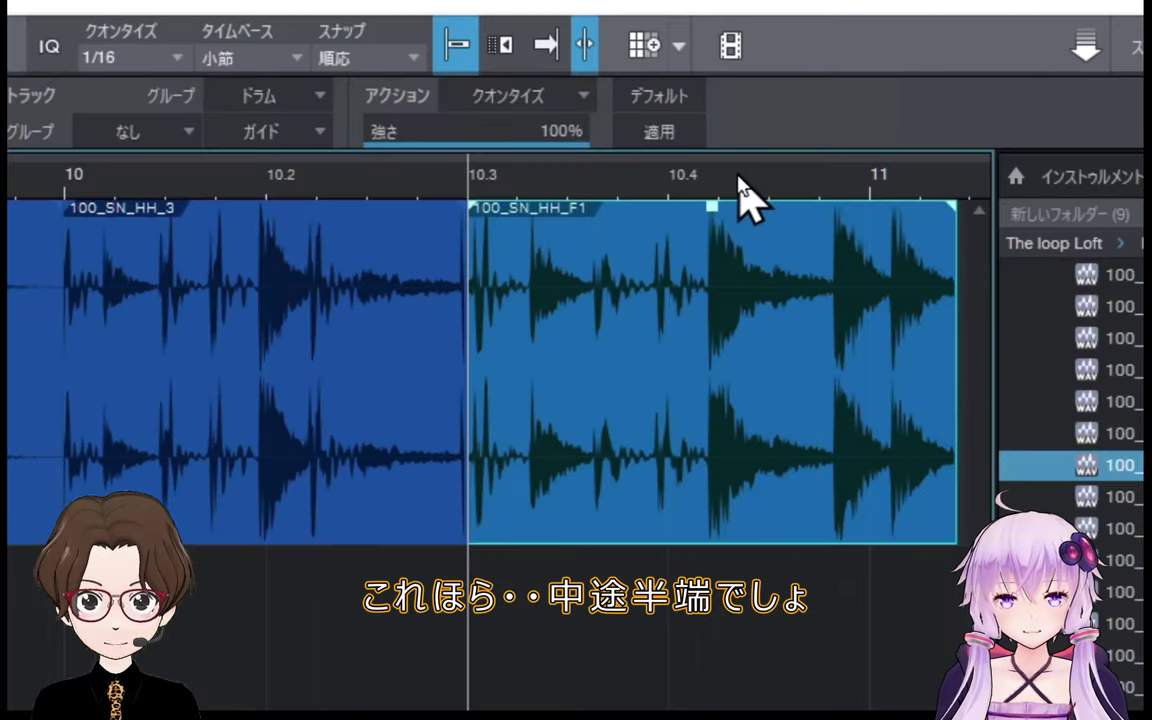
{"action": "left_click_drag", "start_coordinate": [806, 96], "coordinate": [756, 87]}
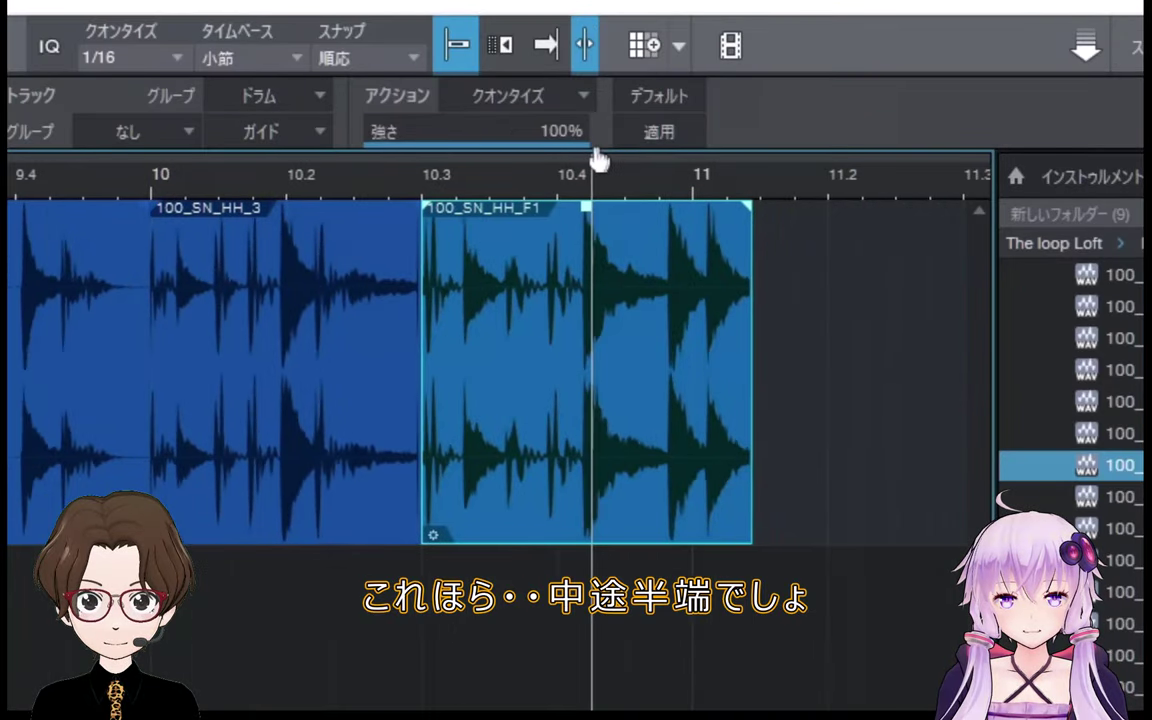
{"action": "left_click_drag", "start_coordinate": [597, 160], "coordinate": [535, 170]}
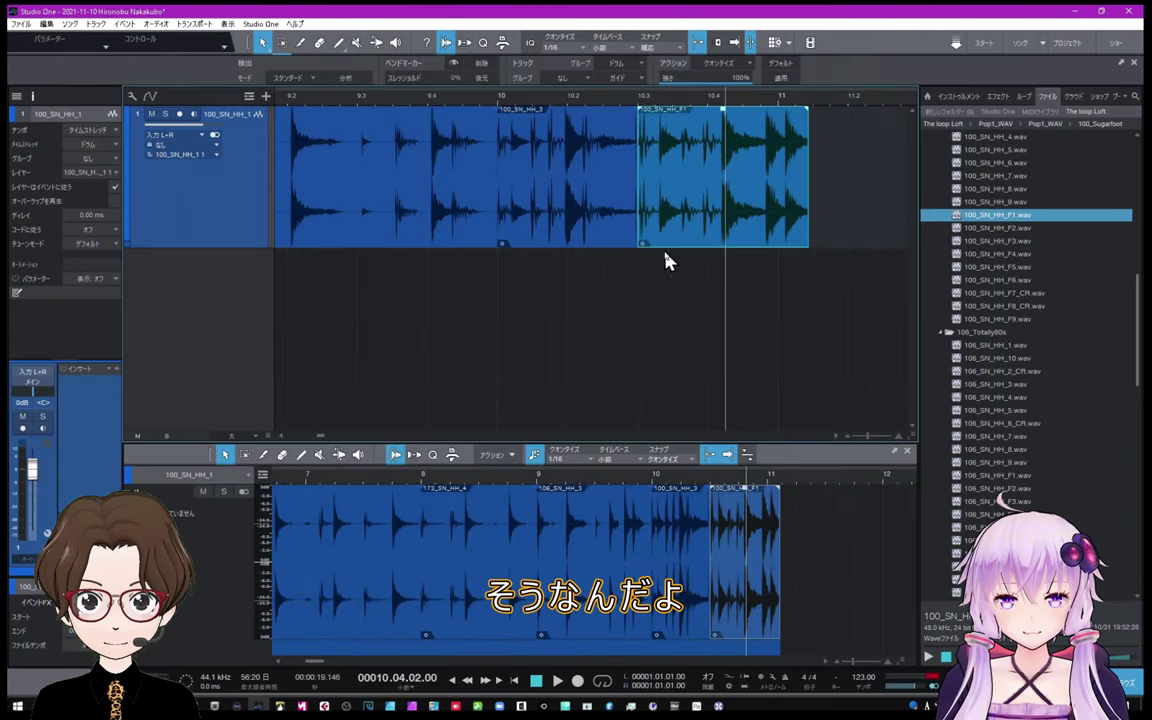
Compare the file tempo settings of the 100_SN_HH_3 and 100_SN_HH_F1 events
{"action": "left_click", "coordinate": [570, 207]}
{"action": "left_click", "coordinate": [717, 203]}
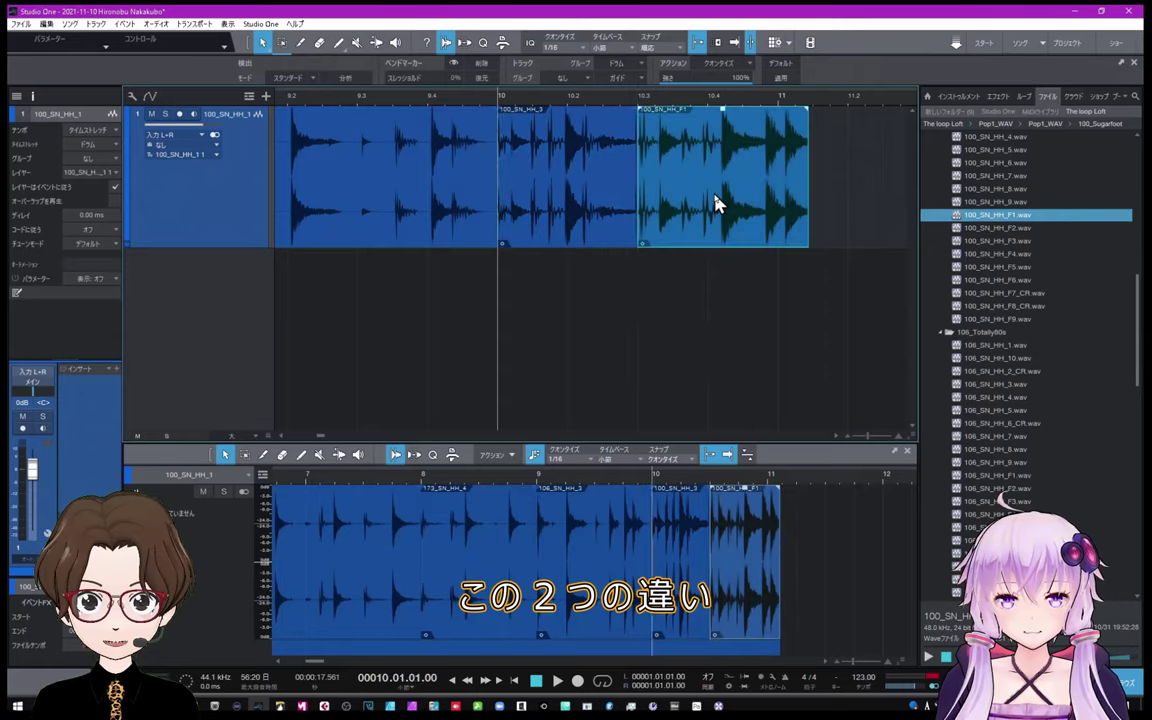
{"action": "left_click", "coordinate": [598, 205]}
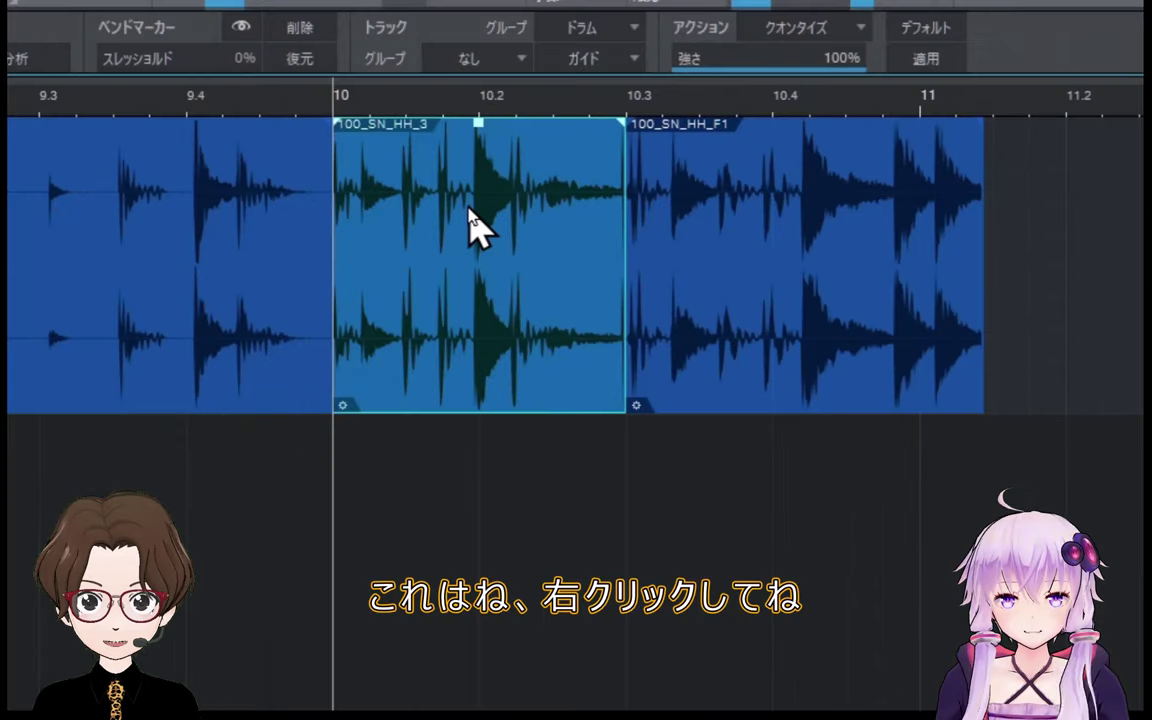
{"action": "right_click", "coordinate": [562, 150]}
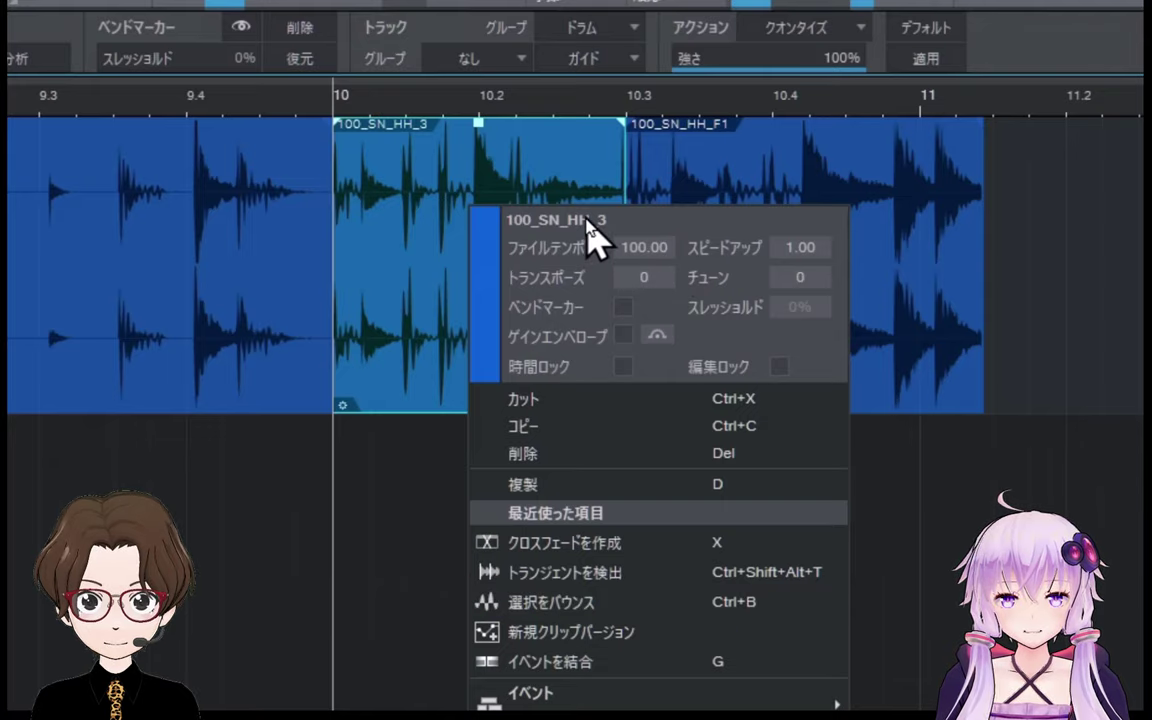
{"action": "left_click", "coordinate": [441, 176]}
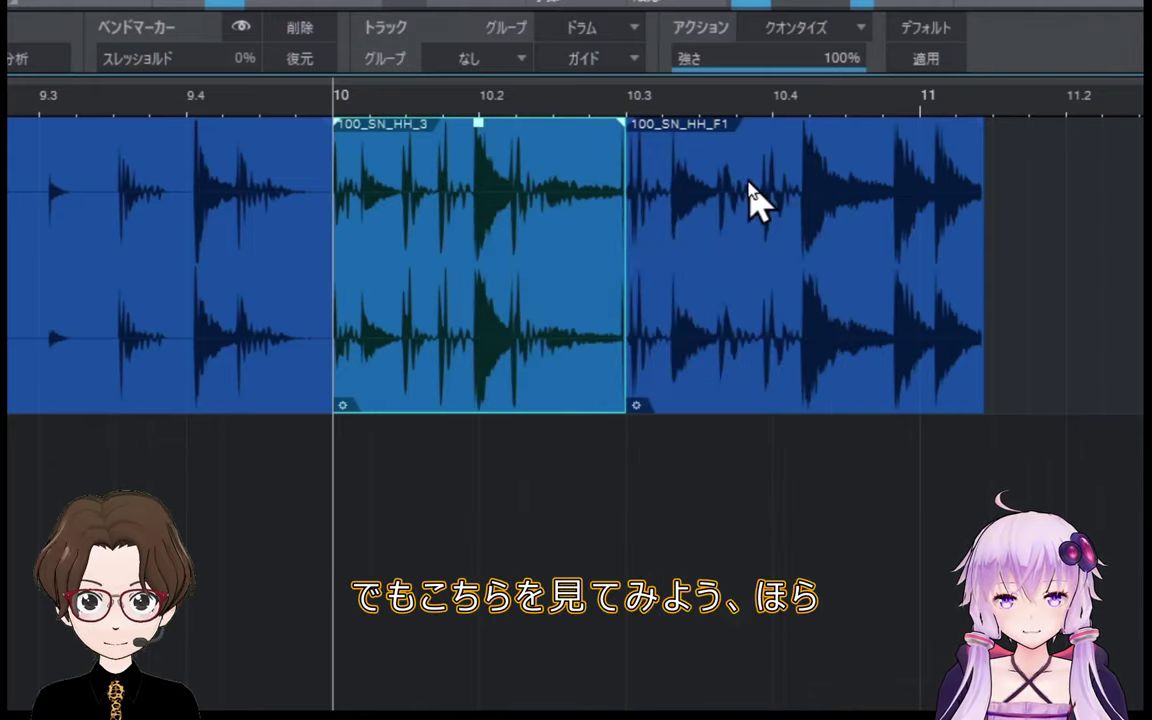
{"action": "right_click", "coordinate": [751, 189]}
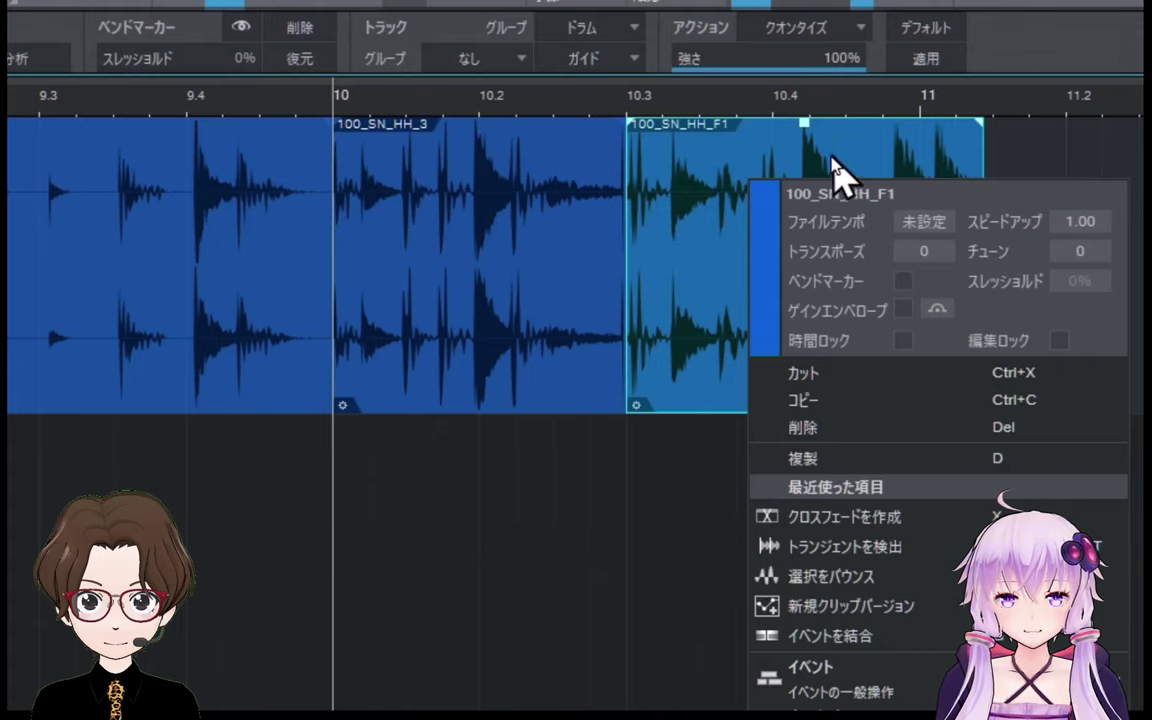
{"action": "left_click", "coordinate": [832, 158]}
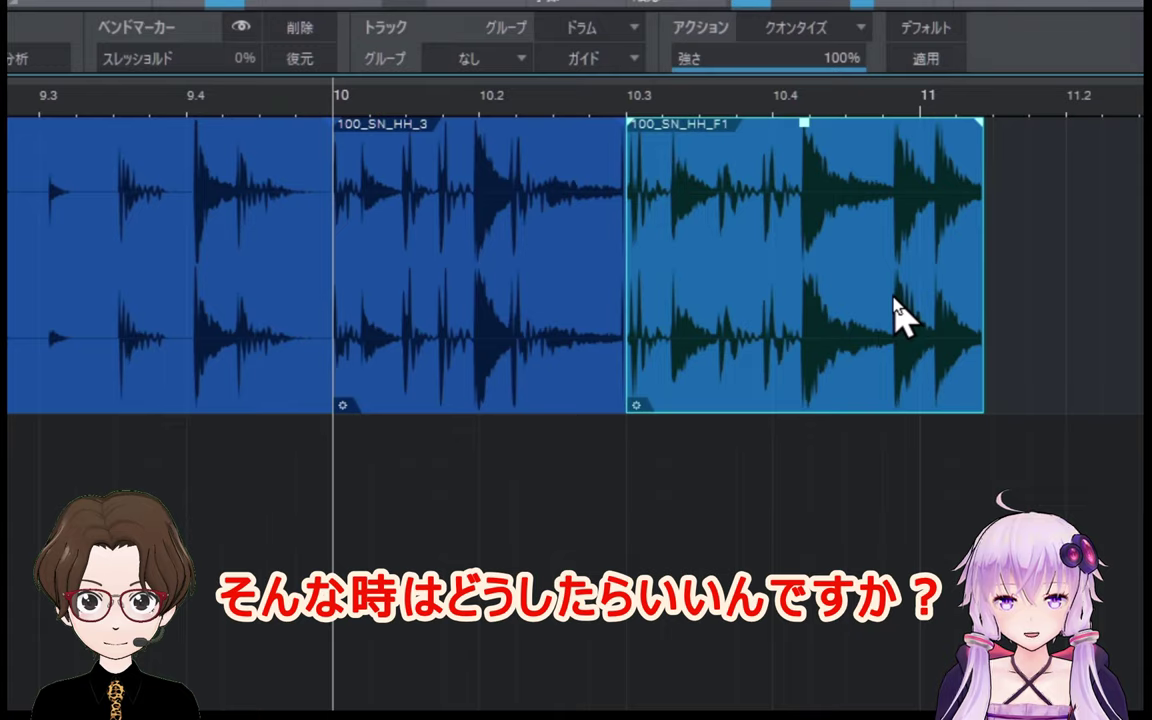
Time-stretch the end of the 100_SN_HH_F1 event so that it finishes exactly at bar 11
{"action": "left_click_drag", "start_coordinate": [855, 101], "coordinate": [778, 205]}
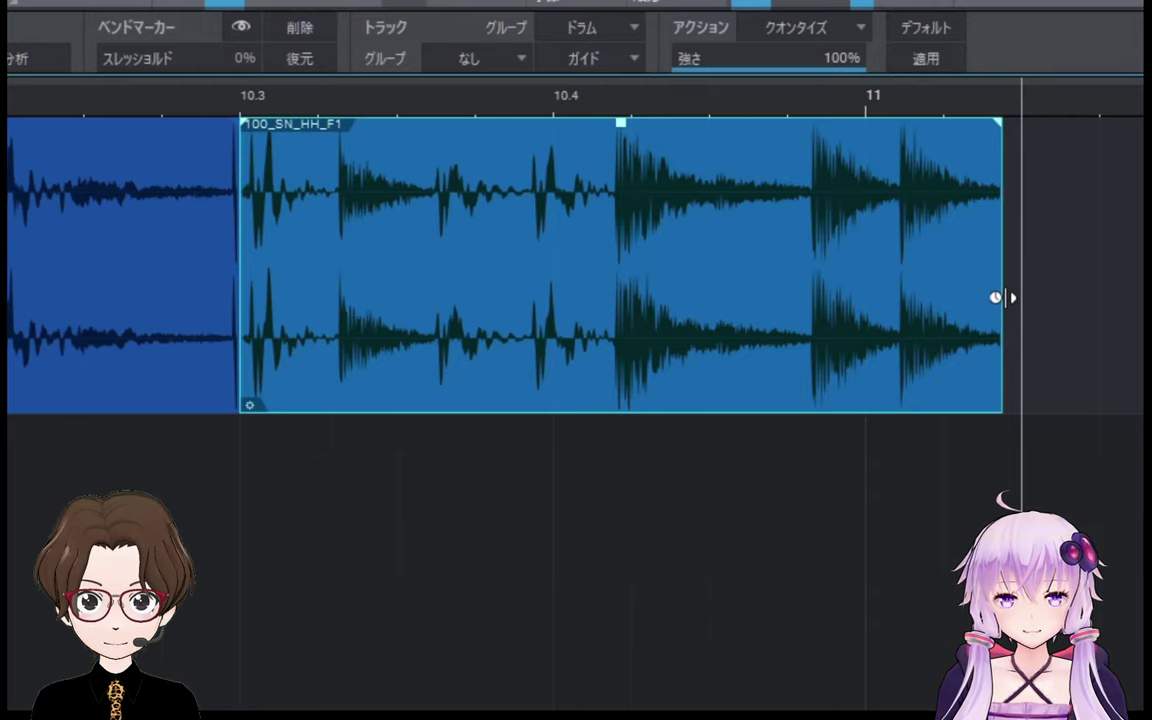
{"action": "left_click_drag", "start_coordinate": [1004, 297], "coordinate": [858, 297]}
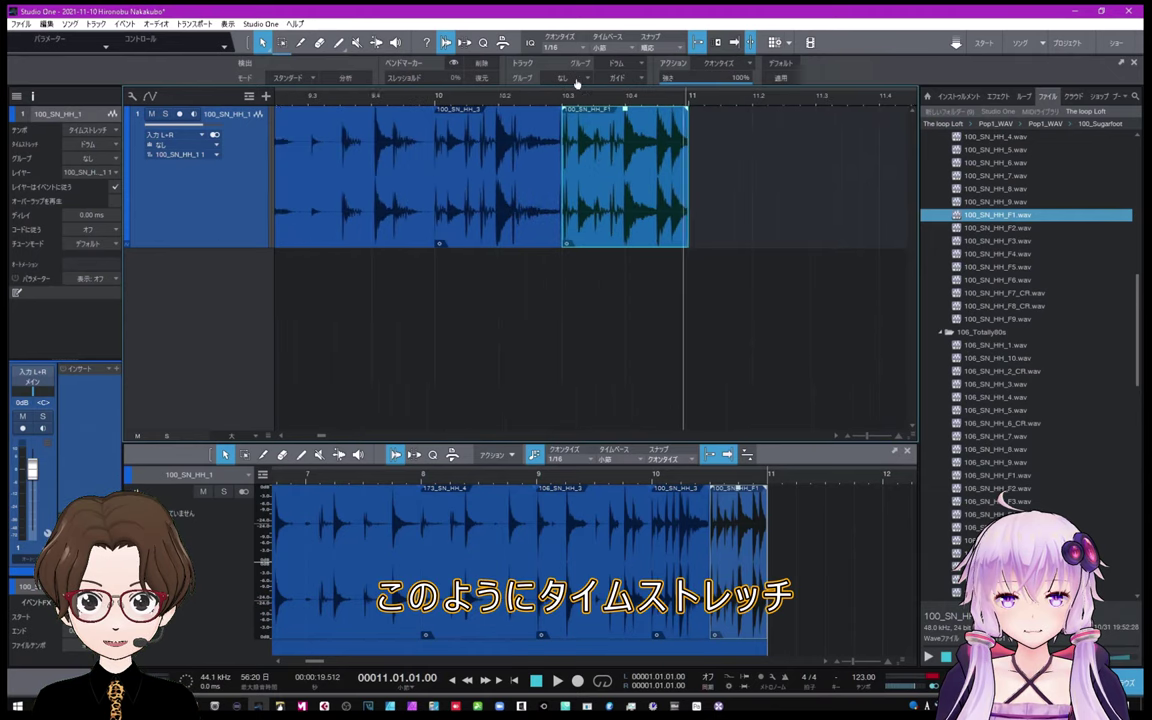
{"action": "left_click_drag", "start_coordinate": [577, 84], "coordinate": [621, 86]}
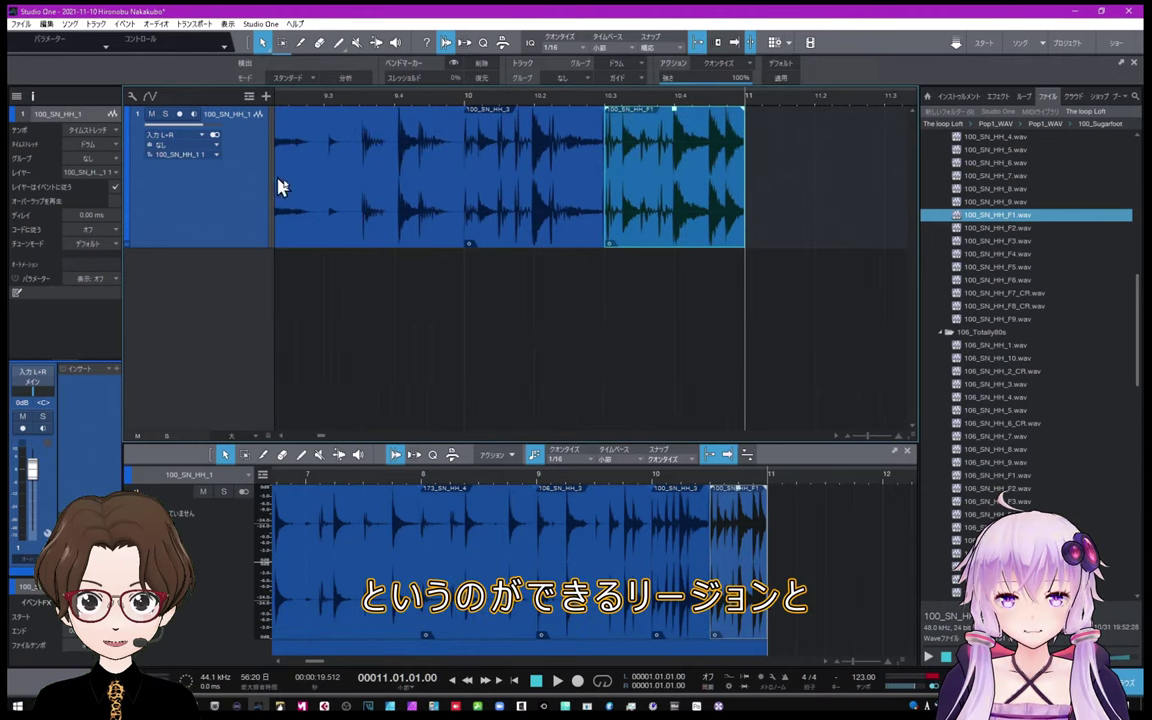
{"action": "left_click_drag", "start_coordinate": [390, 95], "coordinate": [660, 71]}
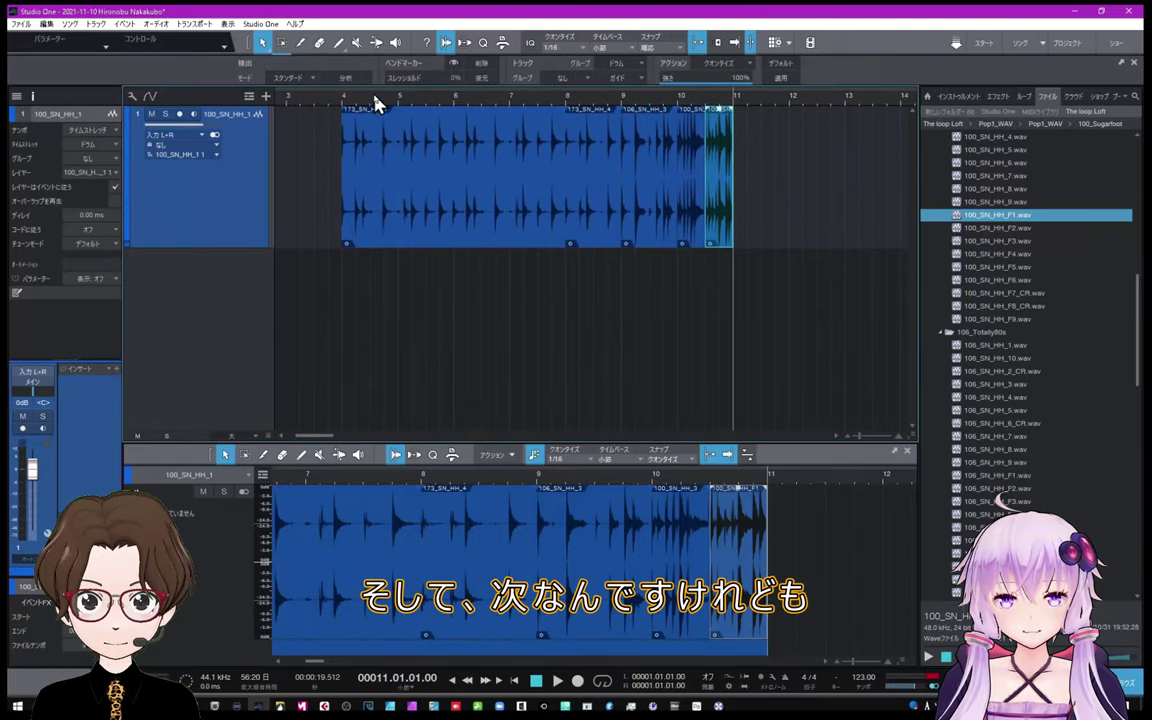
Examine how the drum hit near 4.4 in the 173_SN_HH_1 event lines up with the grid, placing the playhead at 4.4
{"action": "left_click_drag", "start_coordinate": [375, 95], "coordinate": [453, 167]}
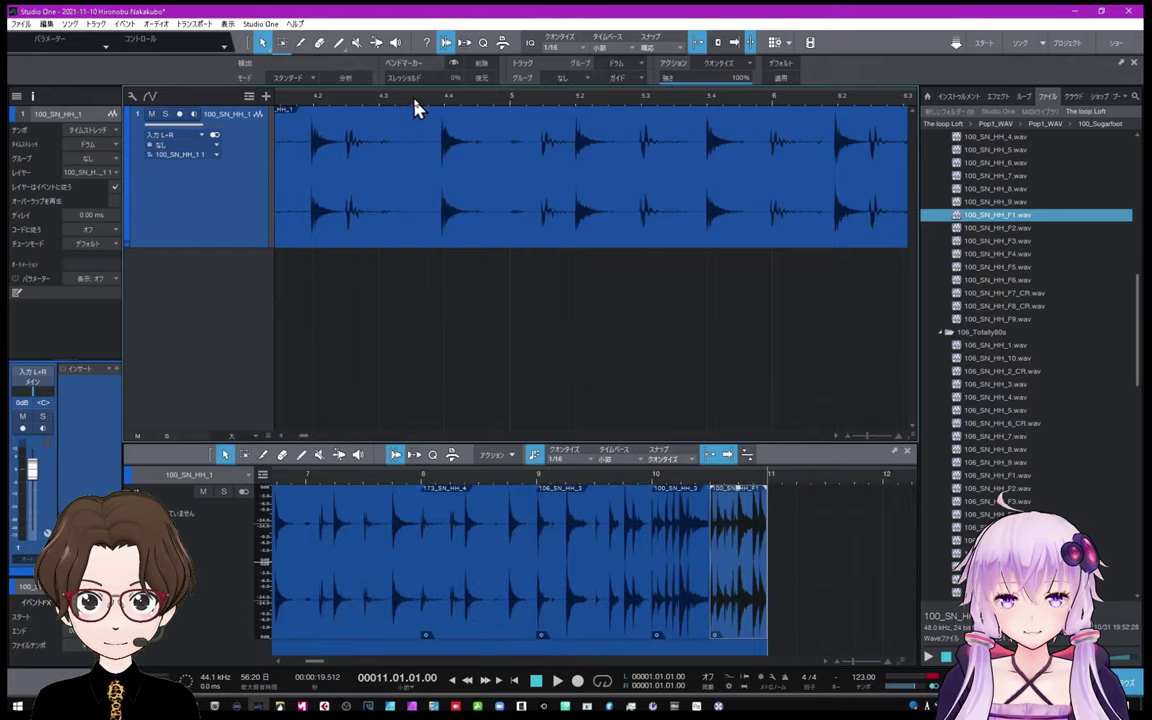
{"action": "left_click_drag", "start_coordinate": [425, 99], "coordinate": [419, 121]}
{"action": "left_click_drag", "start_coordinate": [300, 191], "coordinate": [288, 206]}
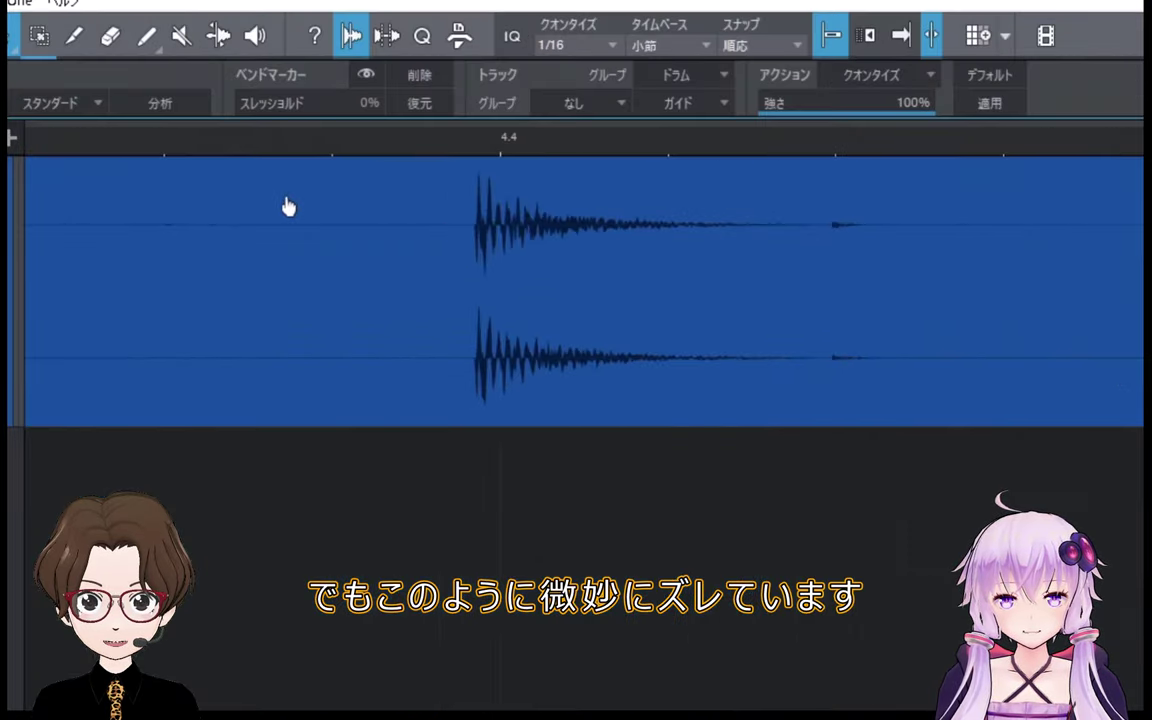
{"action": "left_click", "coordinate": [503, 145]}
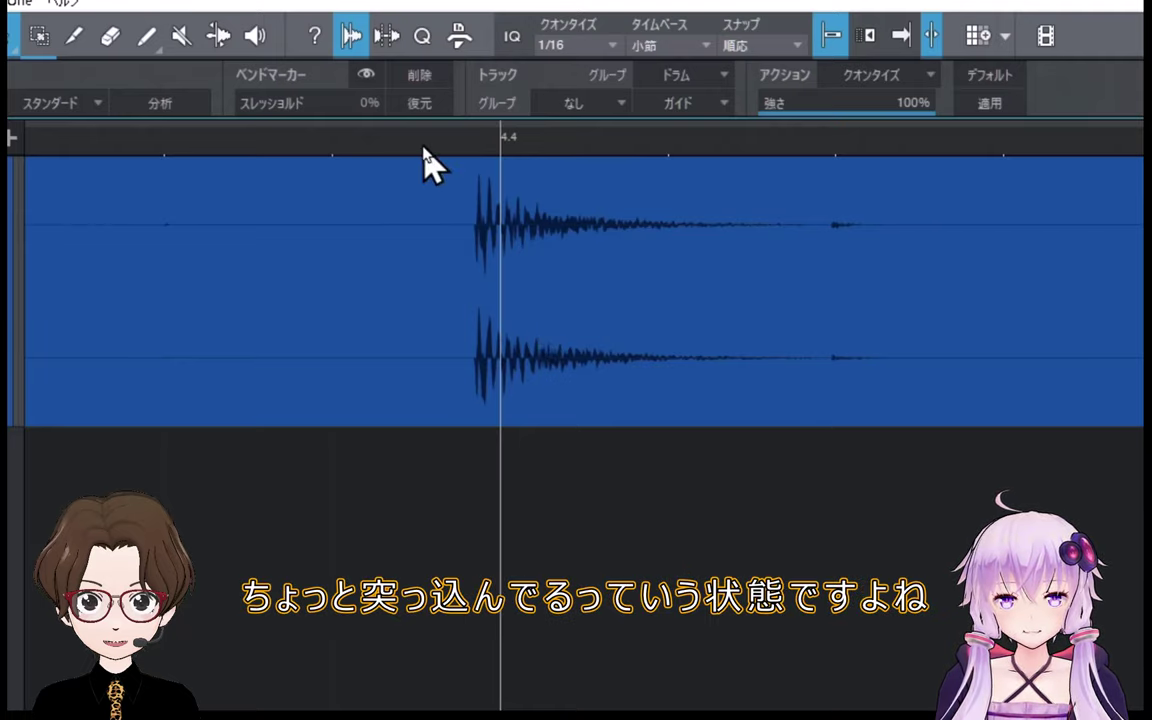
{"action": "left_click_drag", "start_coordinate": [425, 142], "coordinate": [338, 48]}
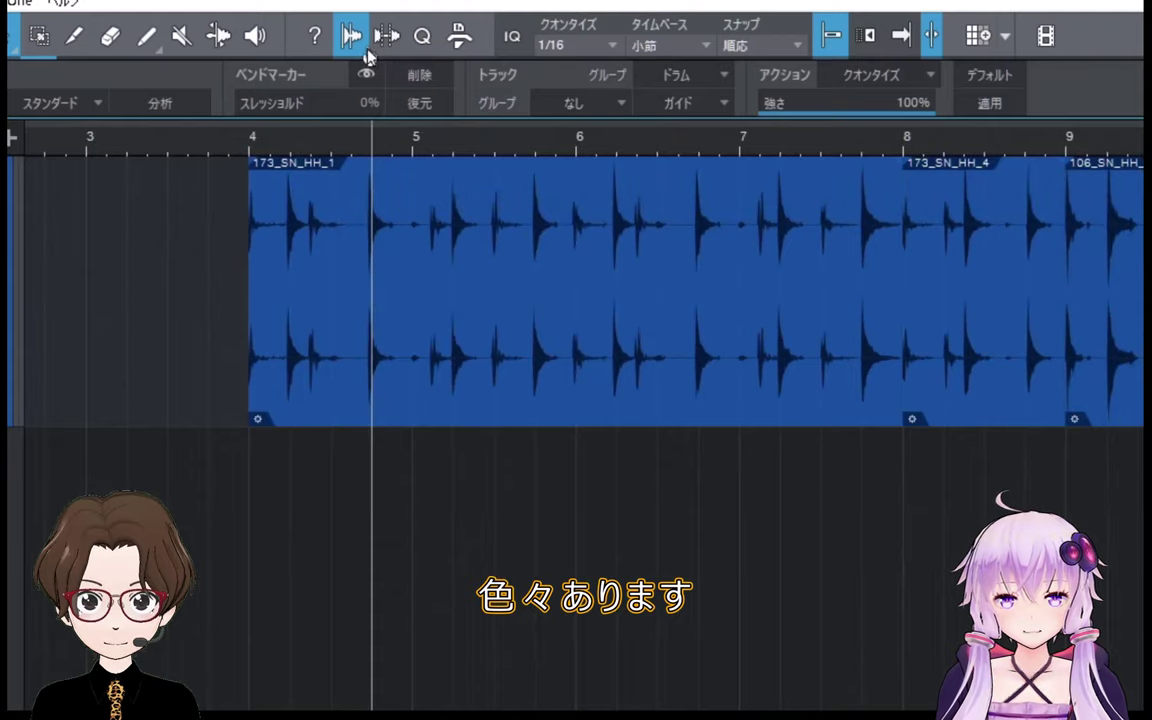
Quantize the 173_SN_HH_1 event to 1/16 at 100% strength and check the hits around 4.4 against the grid
{"action": "left_click", "coordinate": [467, 284]}
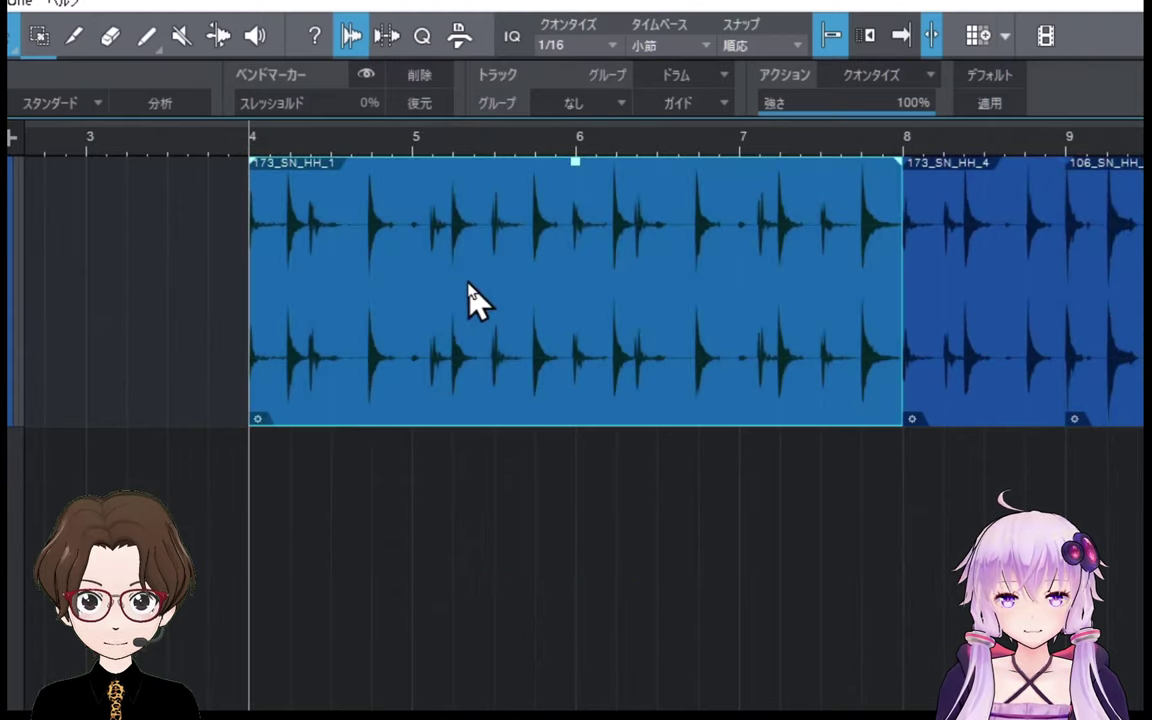
{"action": "left_click_drag", "start_coordinate": [440, 158], "coordinate": [383, 147]}
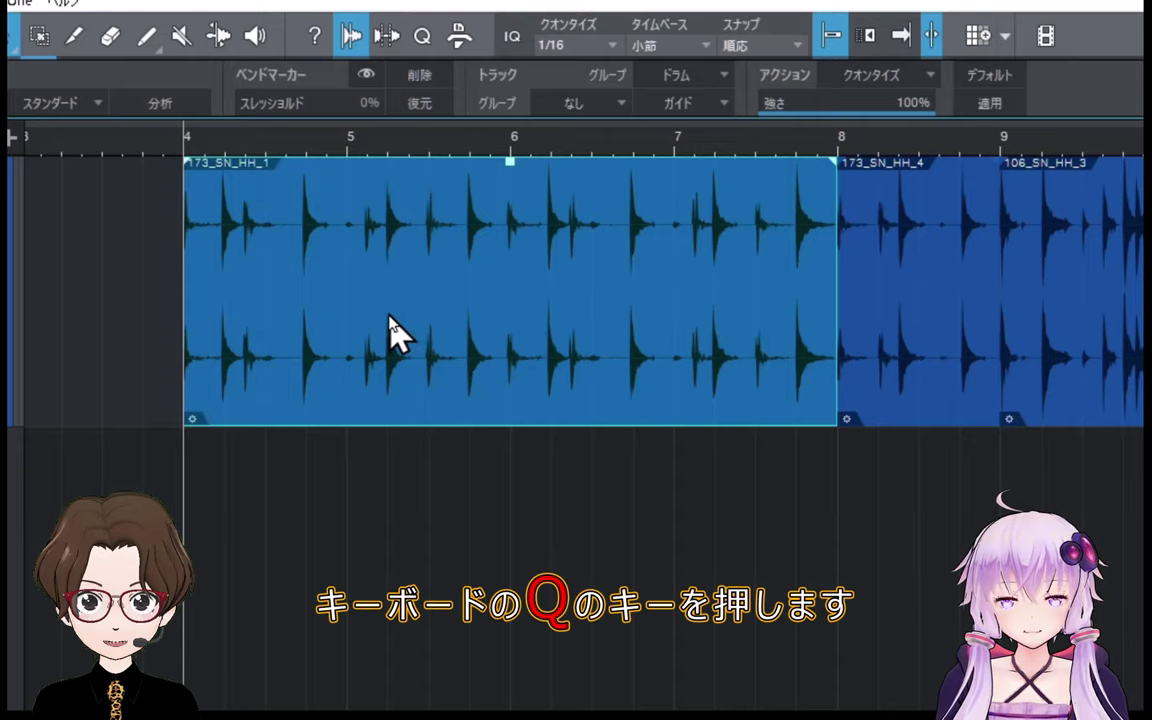
{"action": "key", "text": "q"}
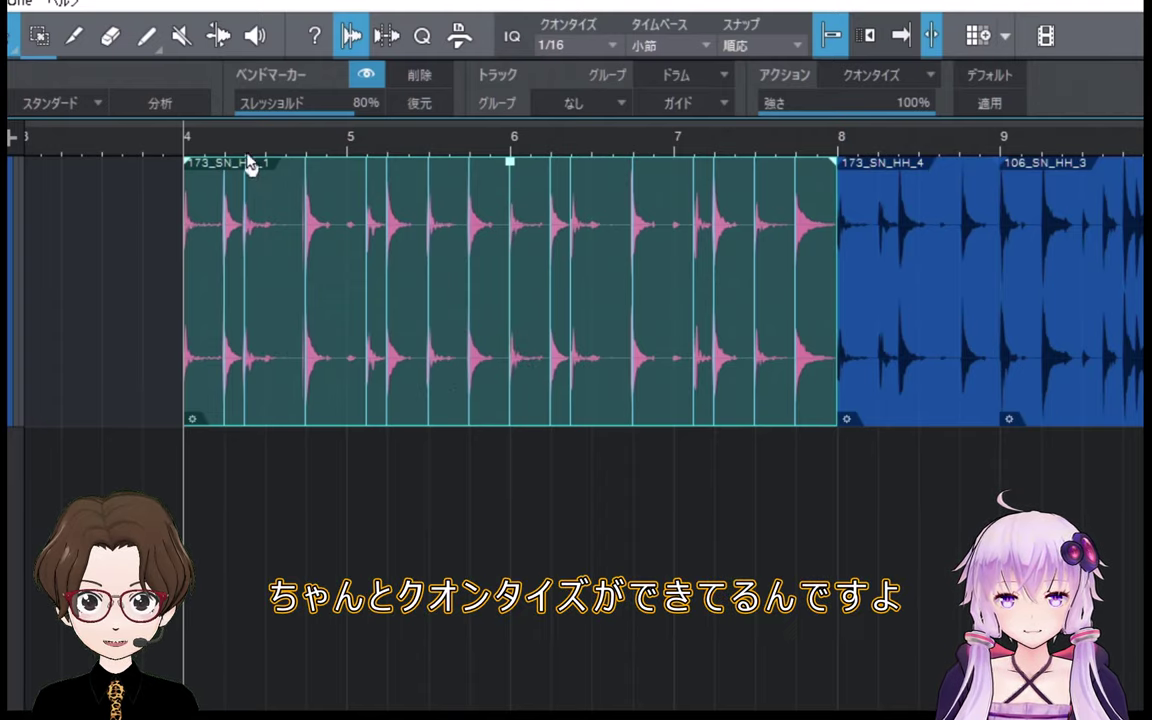
{"action": "scroll", "coordinate": [249, 155], "scroll_direction": "up", "scroll_amount": 8}
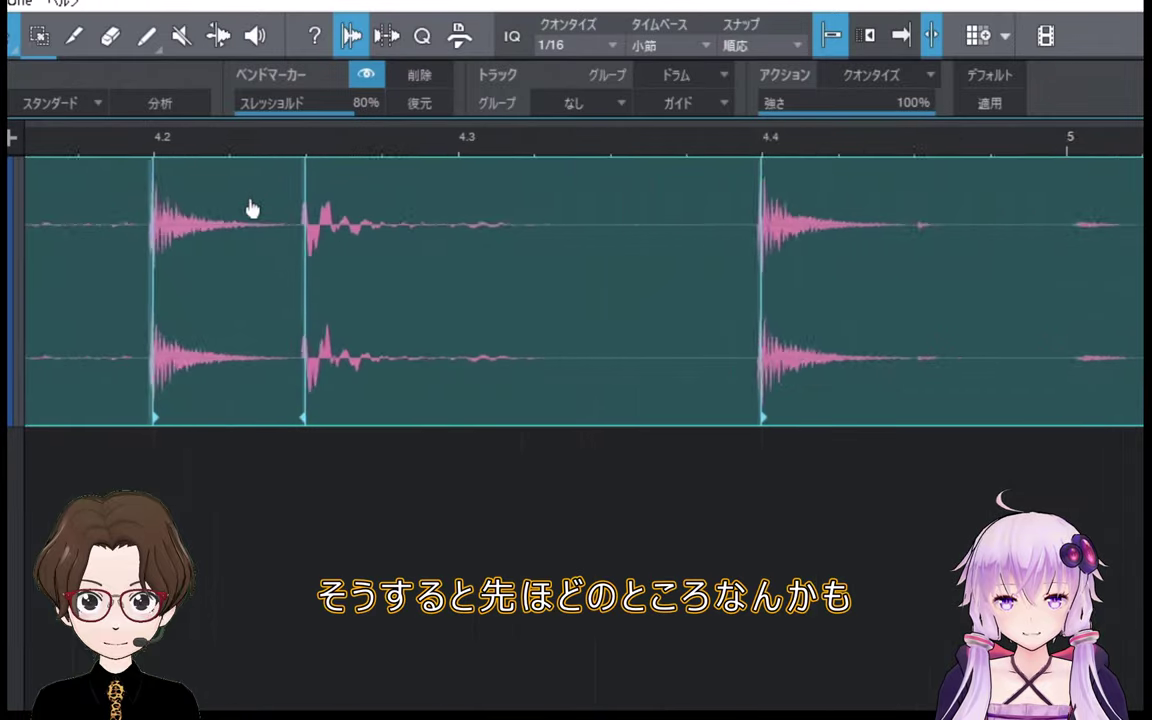
{"action": "scroll", "coordinate": [251, 214], "scroll_direction": "down", "scroll_amount": 2}
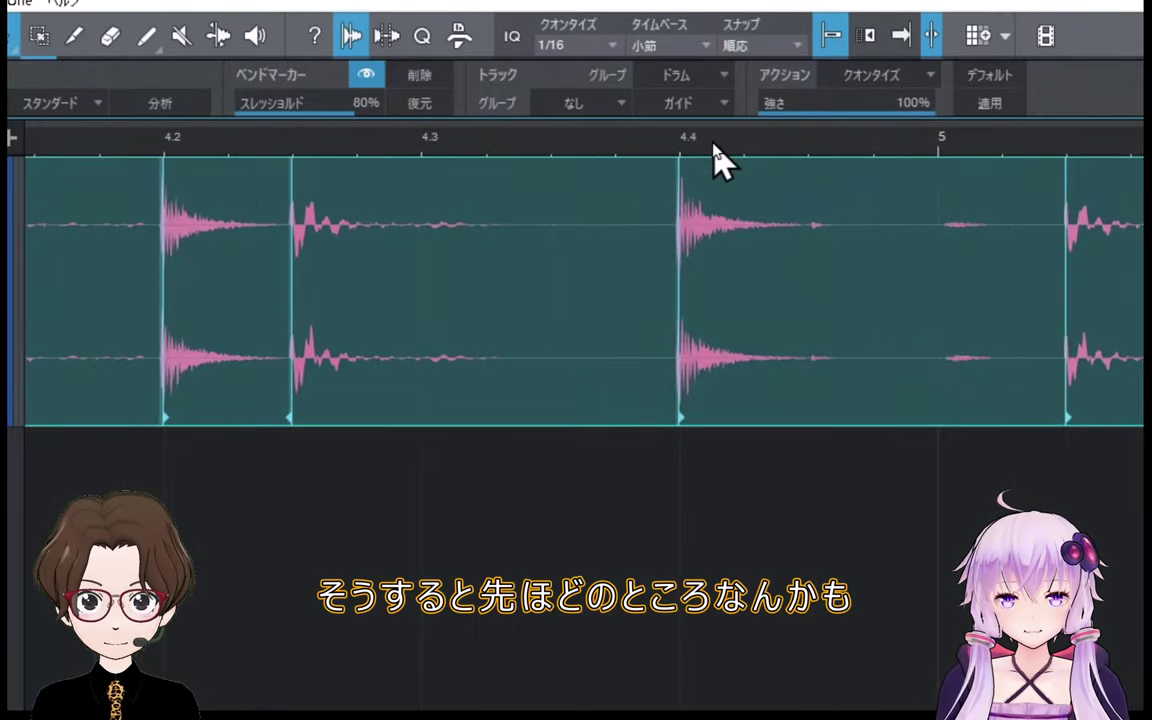
{"action": "scroll", "coordinate": [712, 185], "scroll_direction": "up", "scroll_amount": 4}
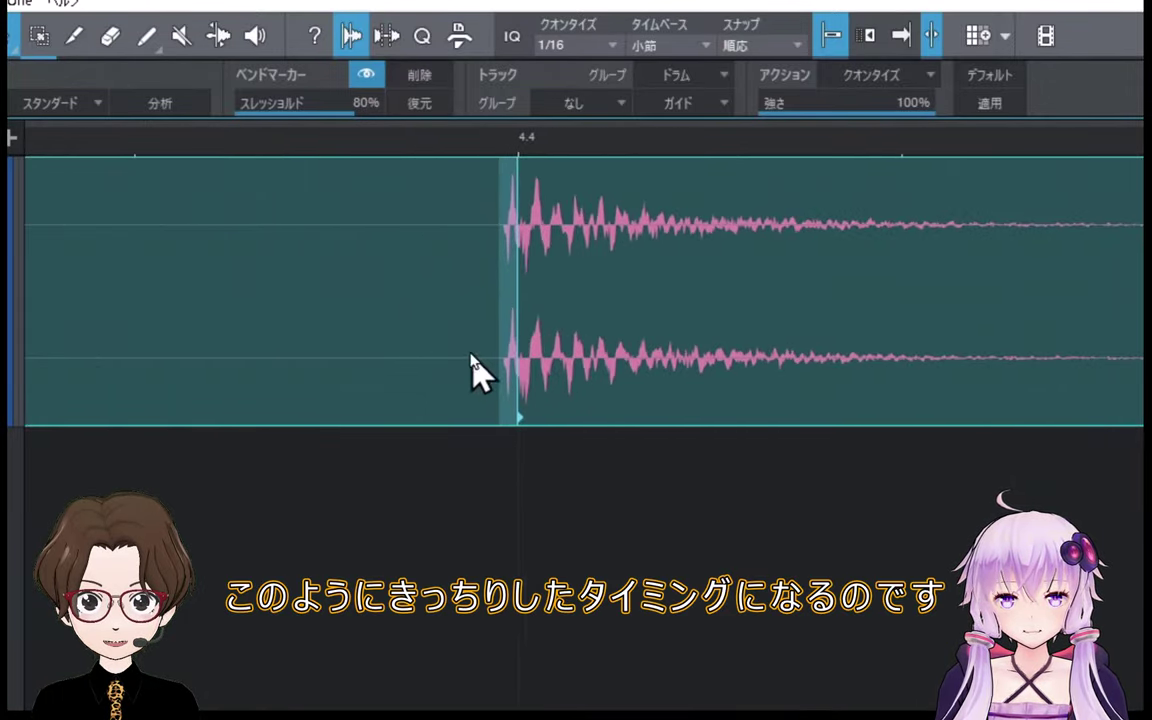
{"action": "scroll", "coordinate": [548, 120], "scroll_direction": "down", "scroll_amount": 5}
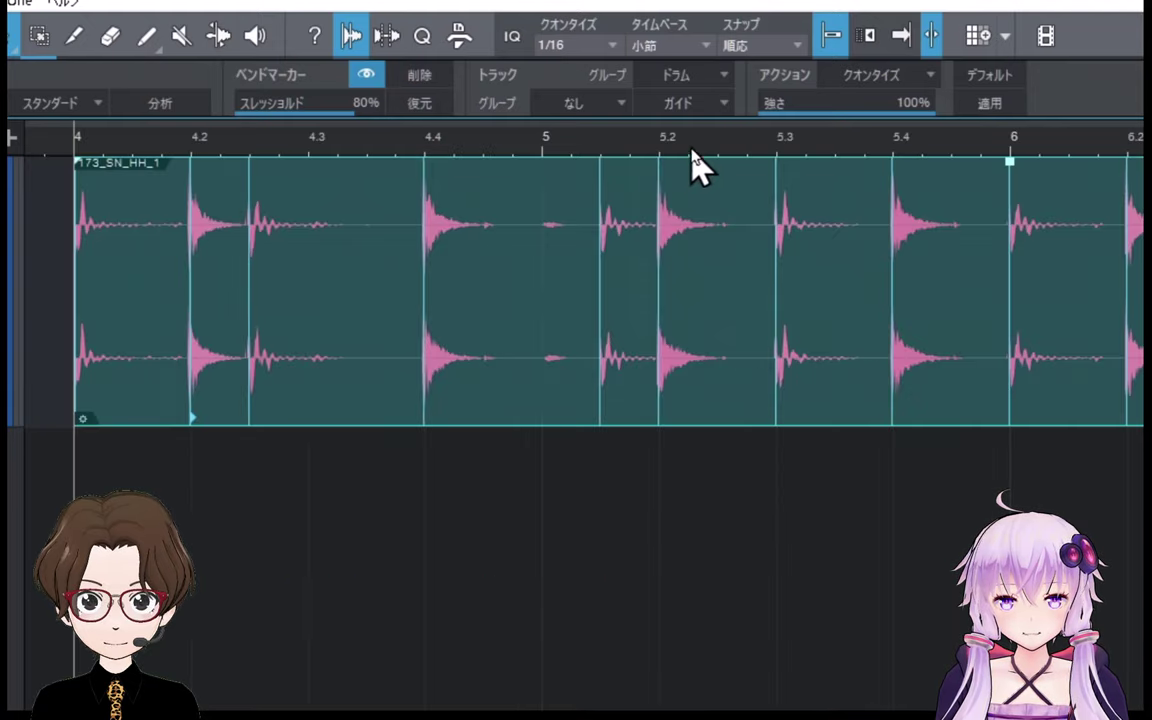
{"action": "scroll", "coordinate": [690, 170], "scroll_direction": "up", "scroll_amount": 4}
{"action": "scroll", "coordinate": [651, 208], "scroll_direction": "down", "scroll_amount": 5}
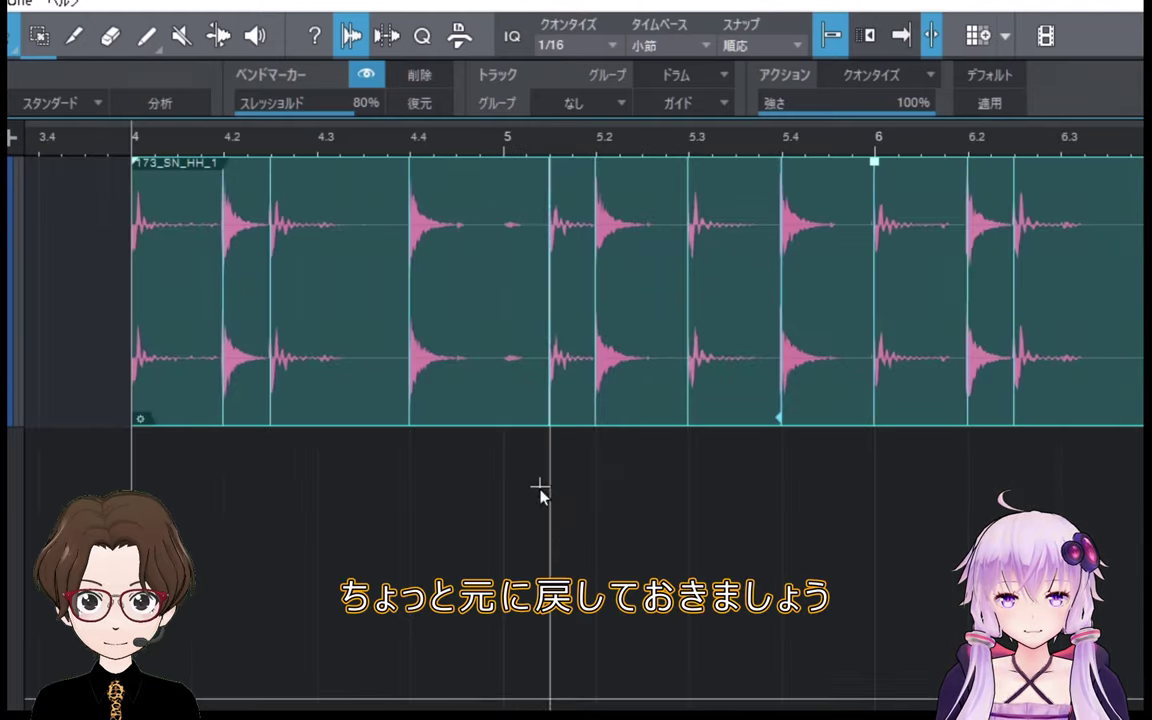
Undo the quantization of the 173_SN_HH_1 event
{"action": "key", "text": "ctrl+z"}
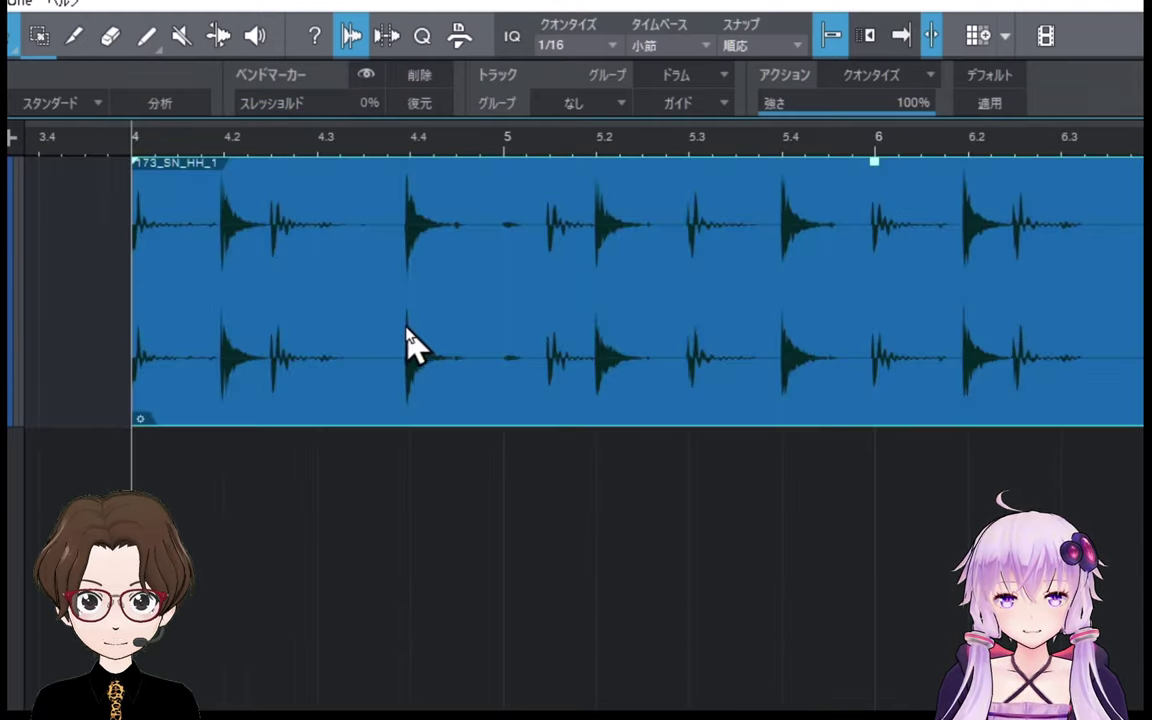
{"action": "scroll", "coordinate": [352, 175], "scroll_direction": "up", "scroll_amount": 5}
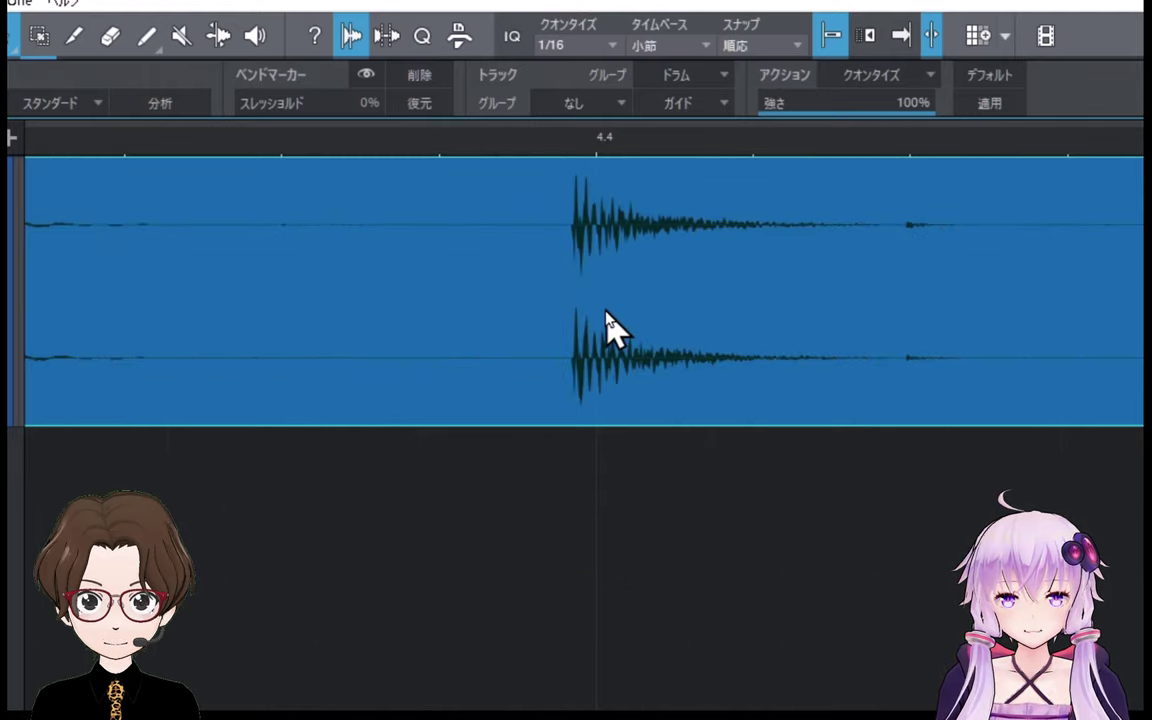
Turn off snapping and activate the Split tool for free cuts near 4.4
{"action": "scroll", "coordinate": [470, 125], "scroll_direction": "down", "scroll_amount": 3}
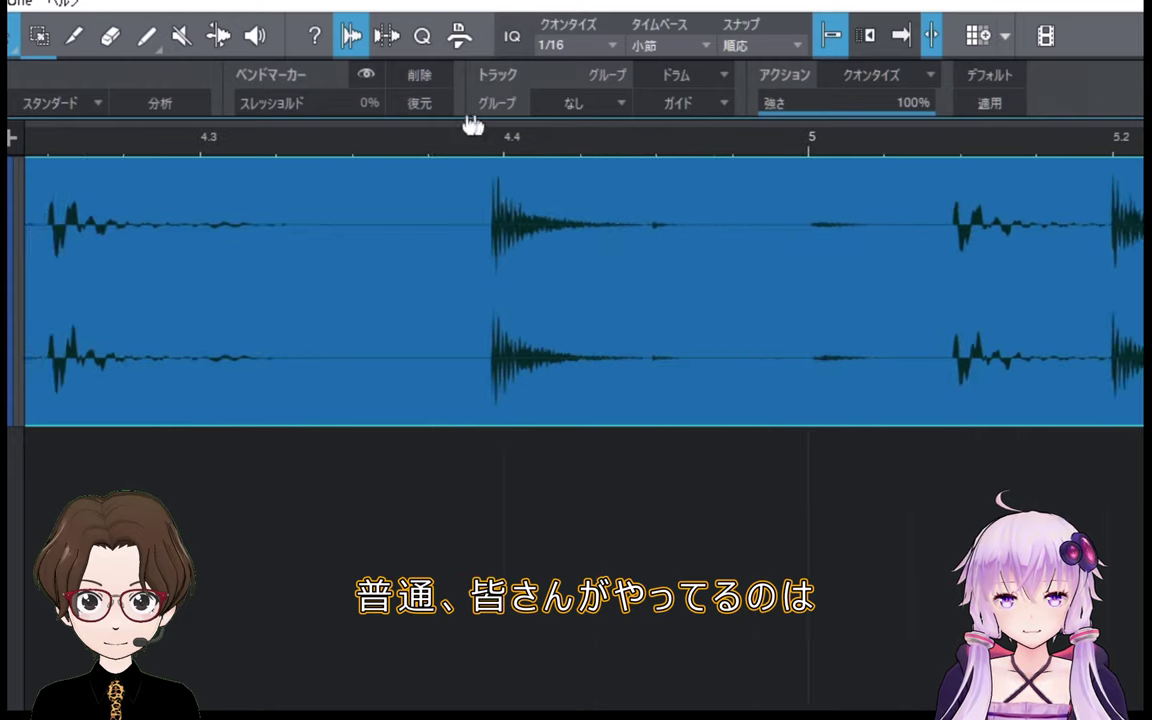
{"action": "left_click", "coordinate": [74, 40]}
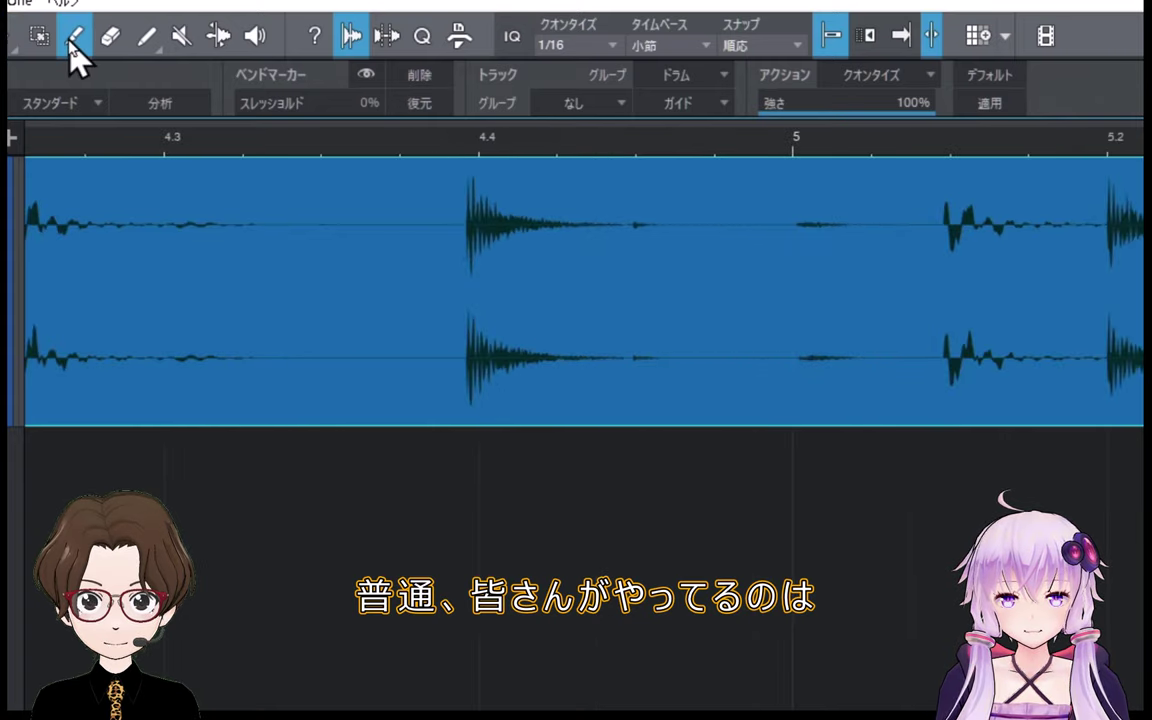
{"action": "left_click", "coordinate": [832, 42]}
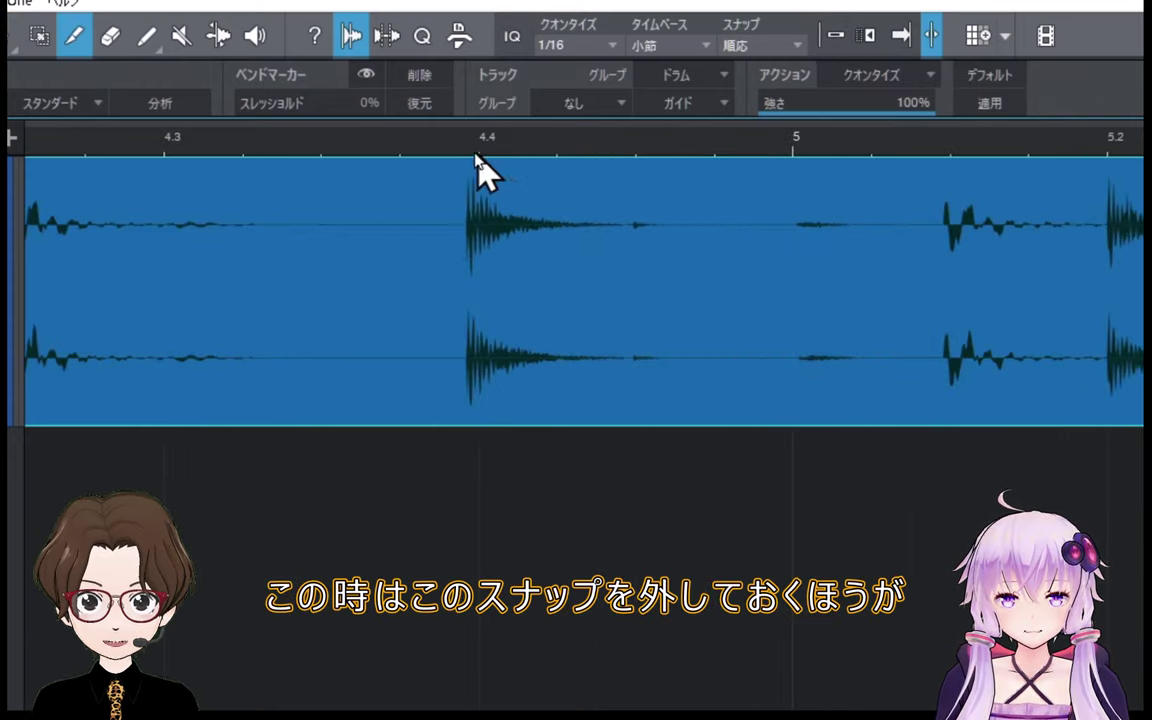
Split the 173_SN_HH_1 event just before the drum hit at 4.4 and again after its tail
{"action": "scroll", "coordinate": [391, 170], "scroll_direction": "up", "scroll_amount": 3}
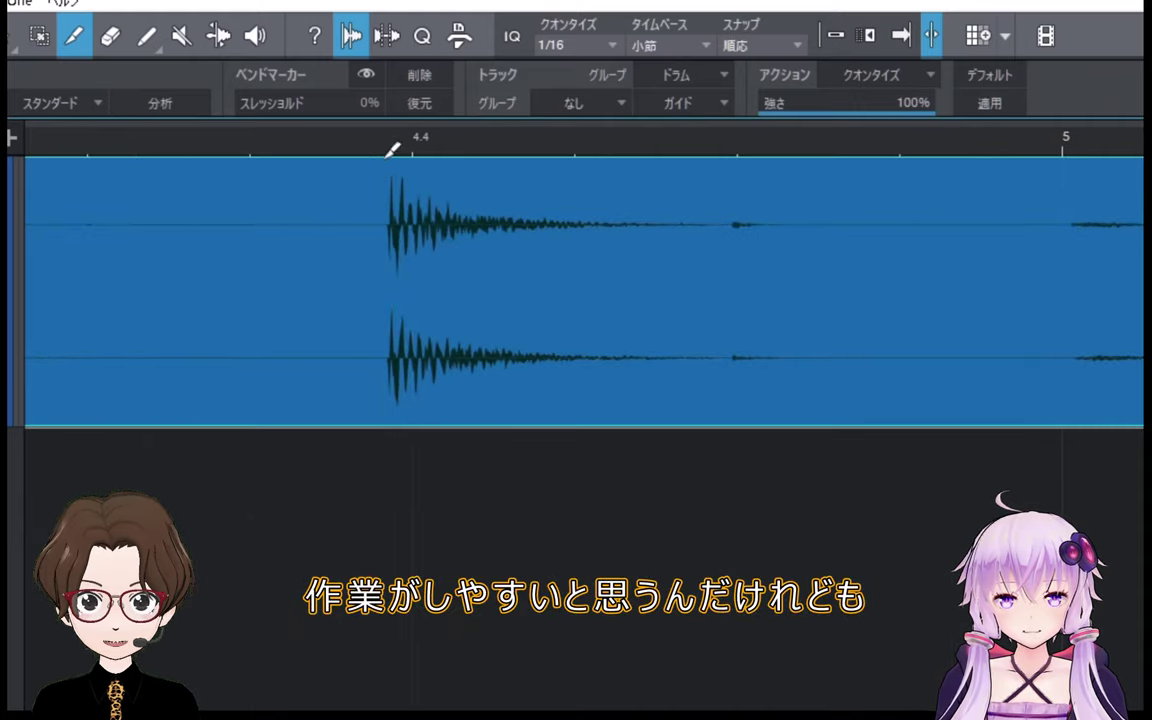
{"action": "left_click", "coordinate": [364, 270]}
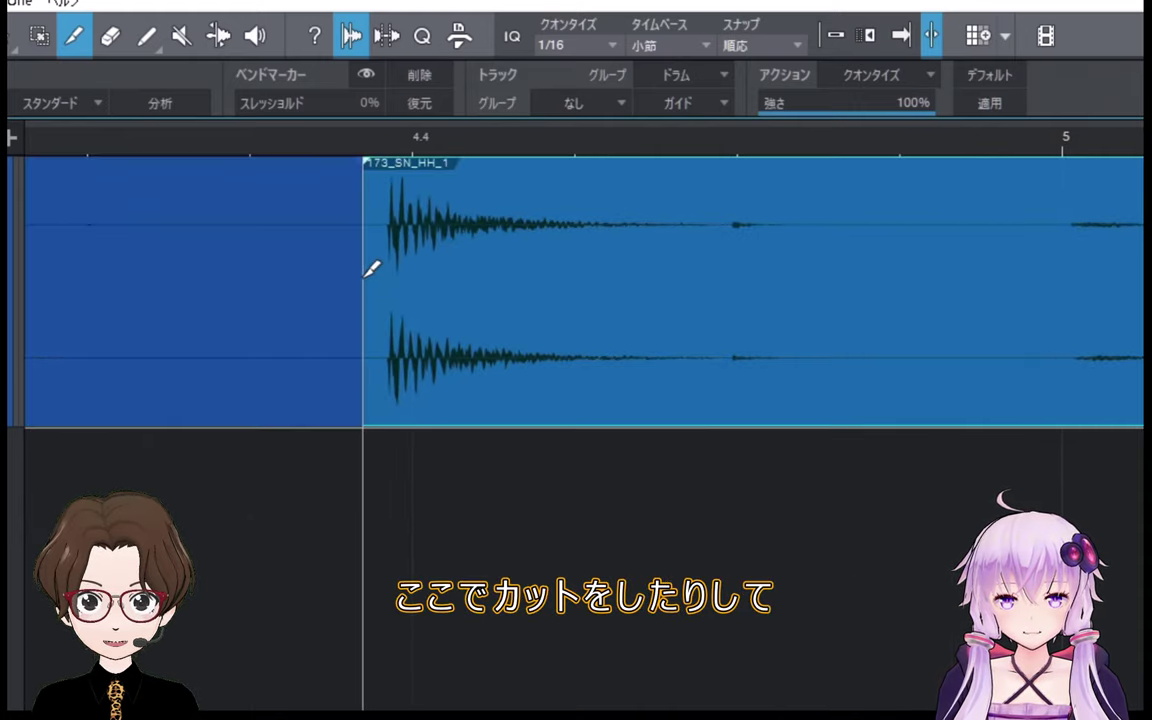
{"action": "left_click", "coordinate": [722, 347]}
Move the isolated slice so its hit starts on 4.4, and shorten the slice's end to clear the following event
{"action": "key", "text": "1"}
{"action": "left_click_drag", "start_coordinate": [470, 280], "coordinate": [496, 289]}
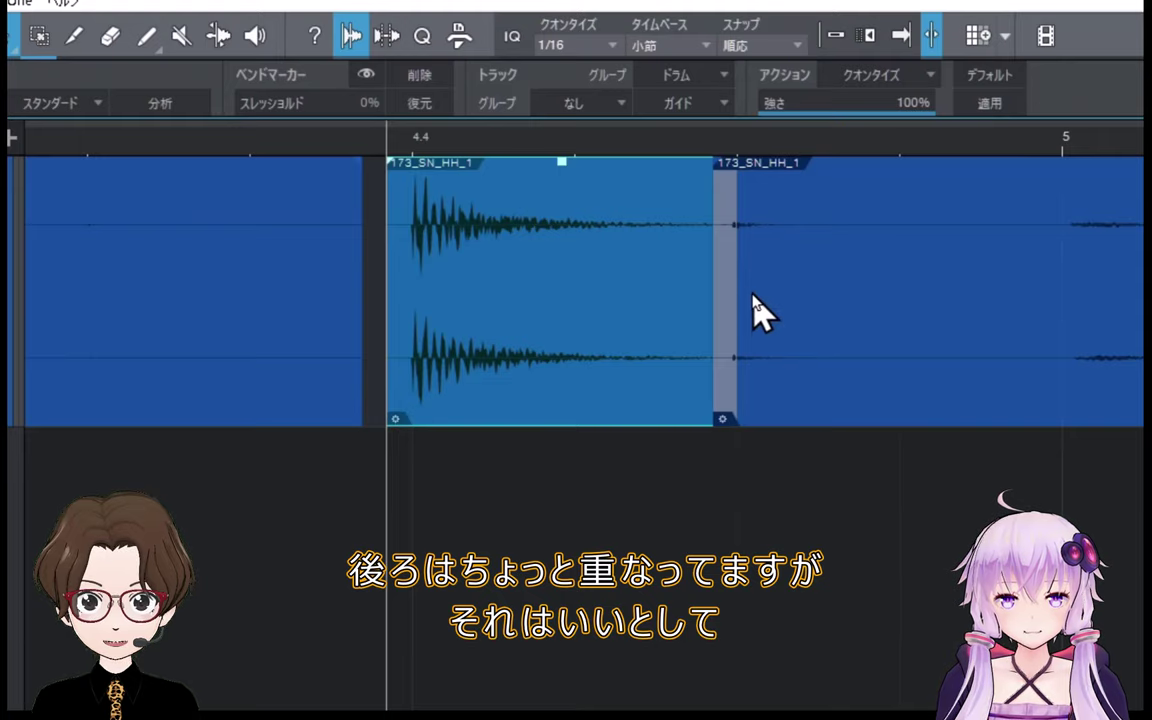
{"action": "left_click_drag", "start_coordinate": [740, 296], "coordinate": [699, 298]}
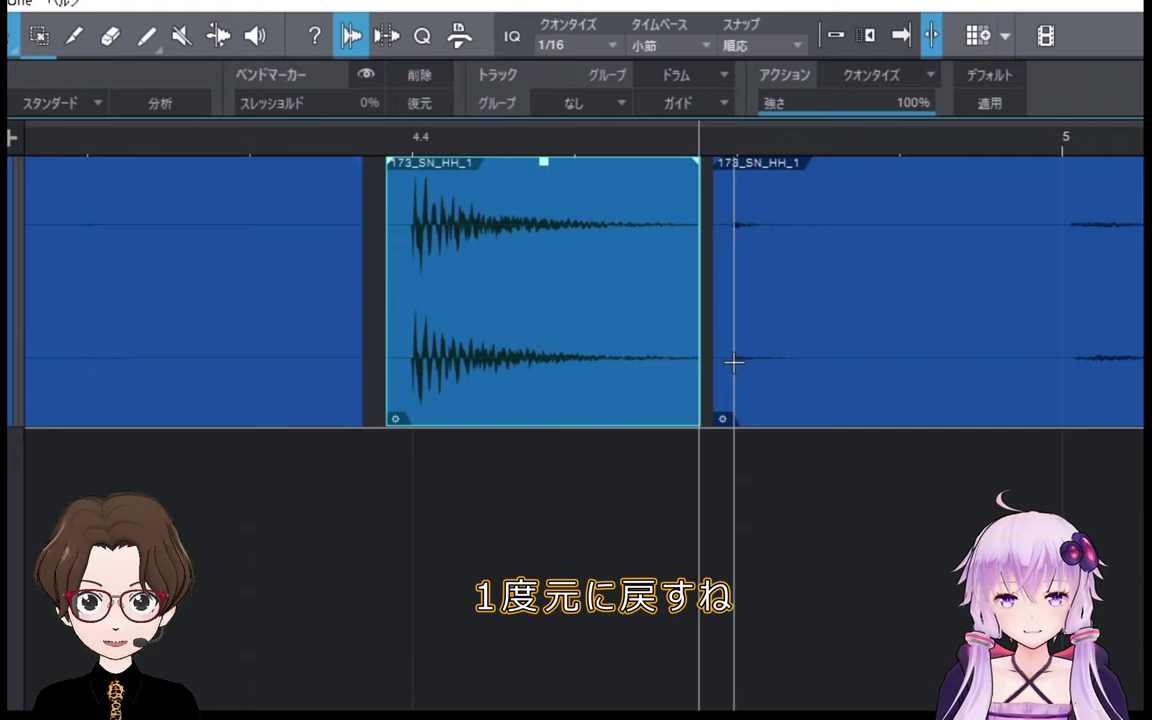
Undo the trim, the move and both splits of the 173_SN_HH_1 event
{"action": "key", "text": "ctrl+z"}
{"action": "key", "text": "ctrl+z"}
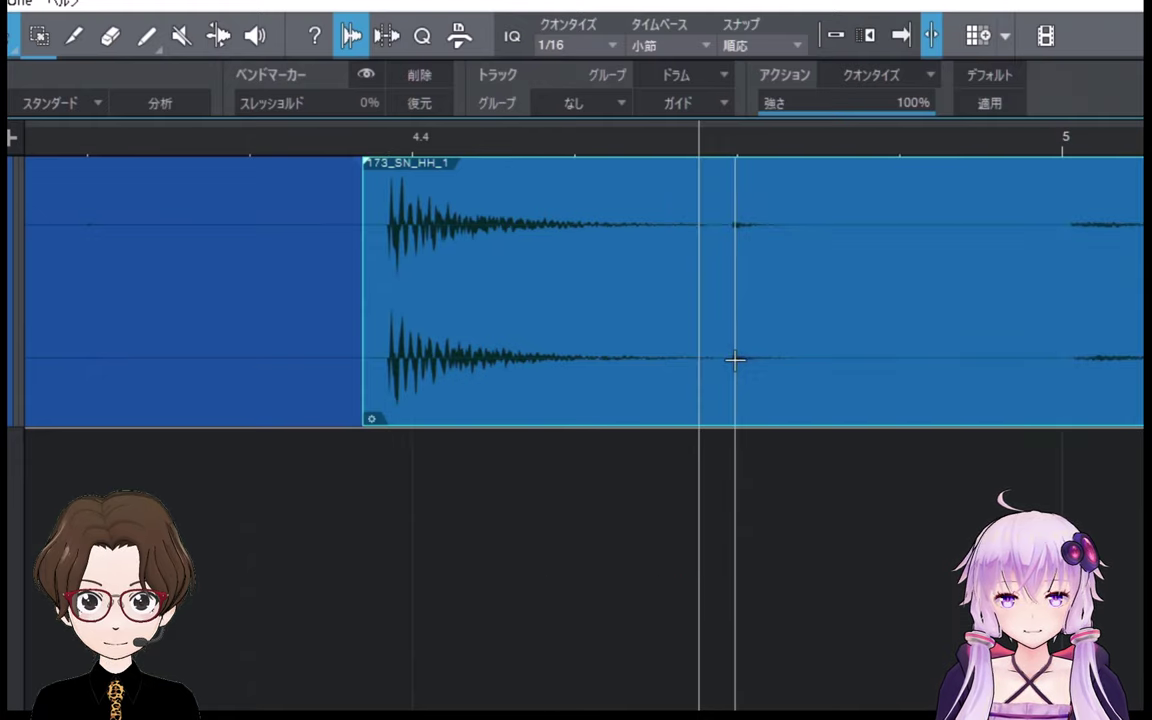
{"action": "key", "text": "ctrl+z"}
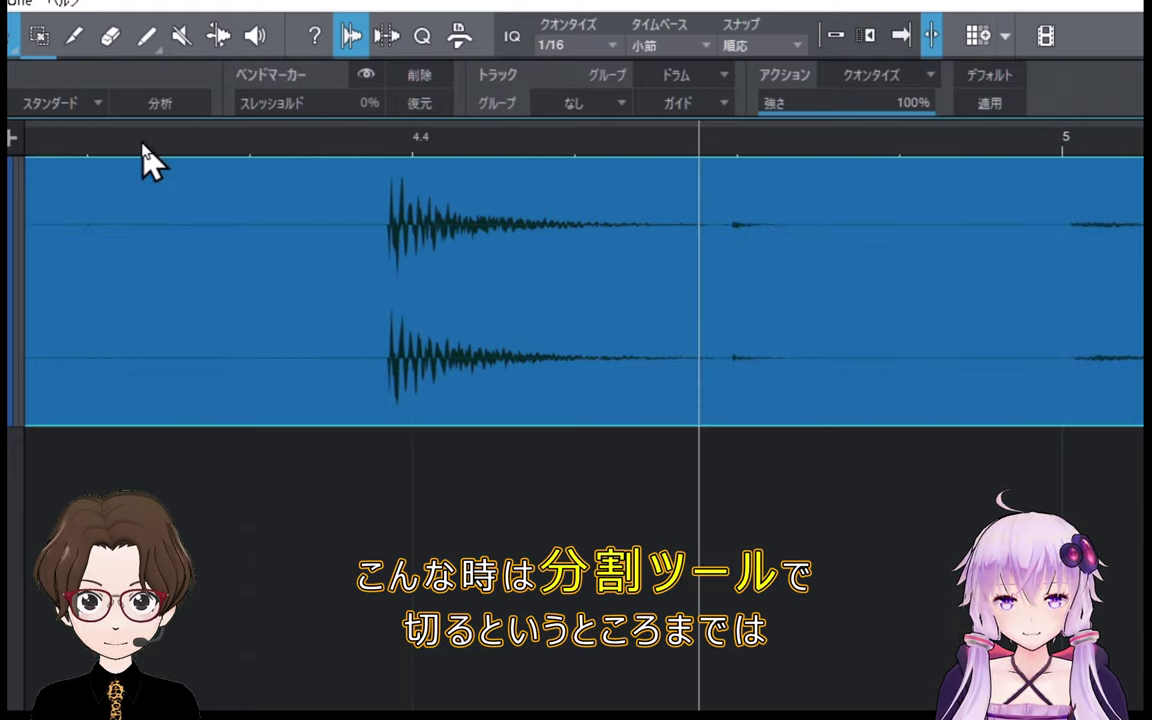
Cut out the hit near 4.4 again by splitting the 173_SN_HH_1 event before and after it
{"action": "left_click", "coordinate": [74, 38]}
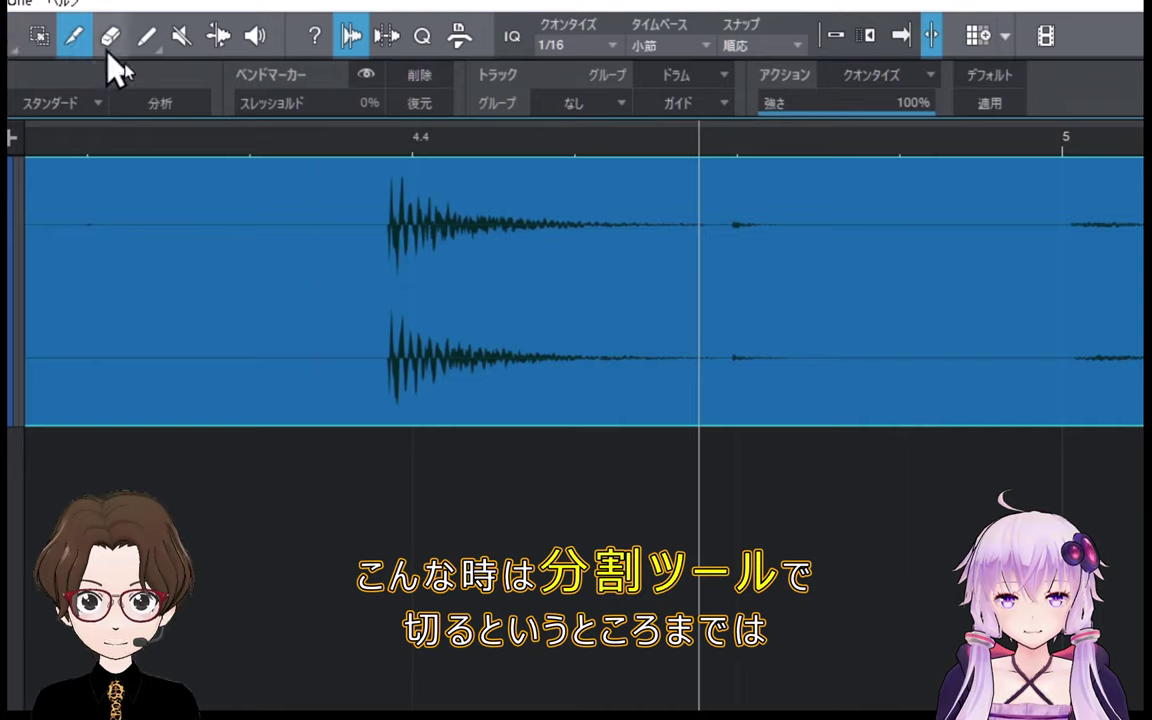
{"action": "left_click", "coordinate": [367, 231]}
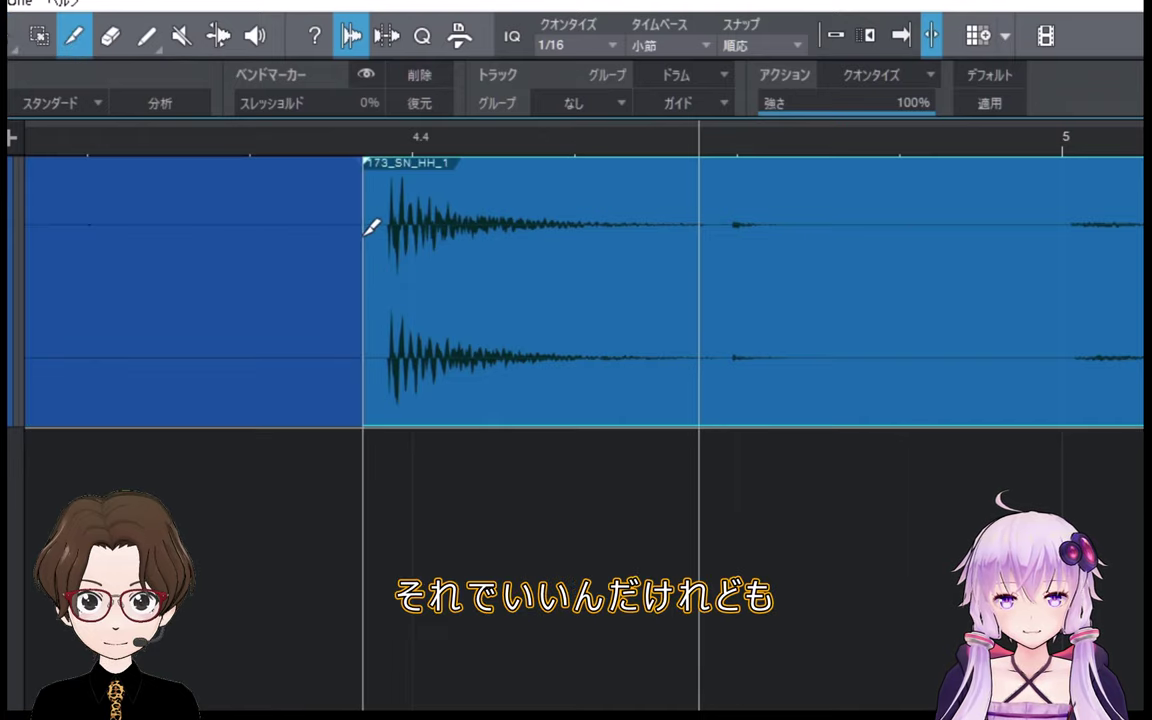
{"action": "left_click", "coordinate": [709, 269]}
Slip the audio inside the isolated slice so its hit falls on 4.4, leaving the slice edges in place
{"action": "left_click", "coordinate": [38, 36]}
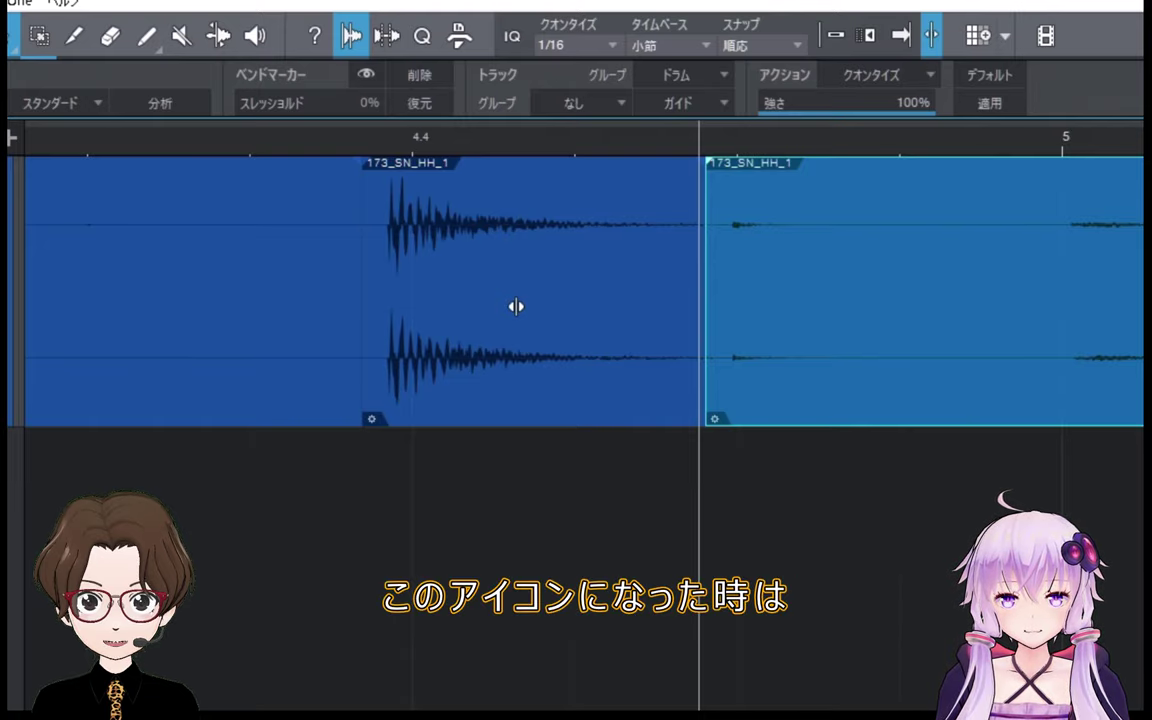
{"action": "left_click", "coordinate": [516, 306], "text": "ctrl+alt"}
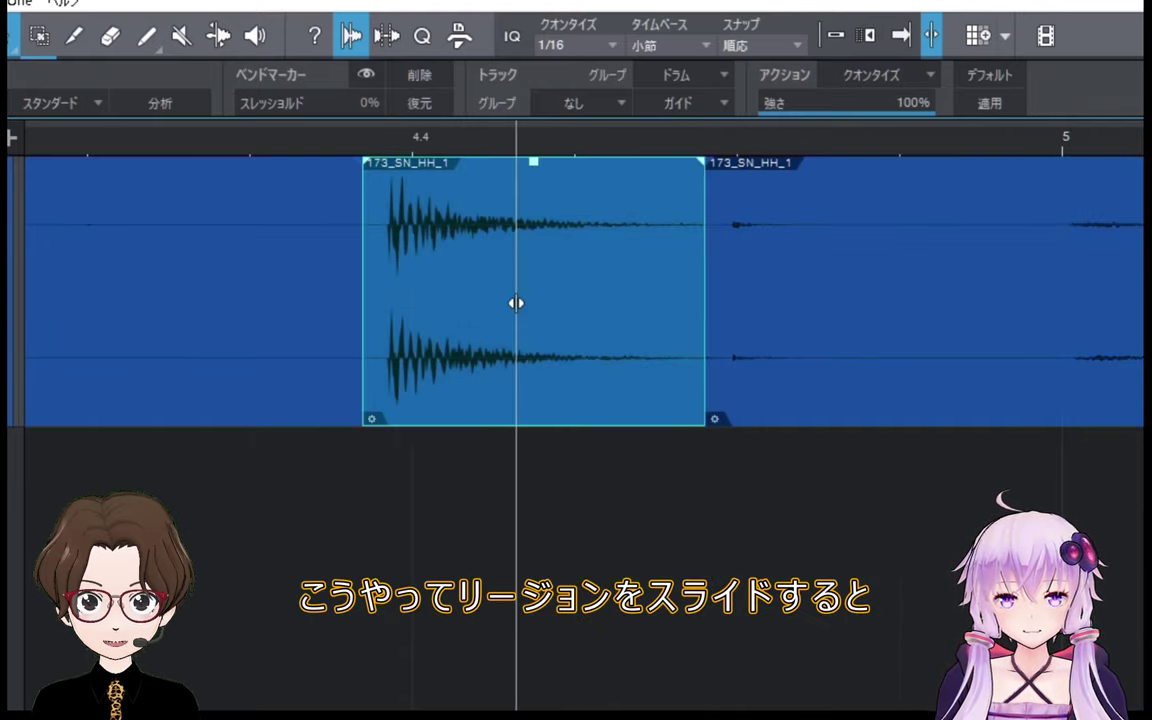
{"action": "left_click_drag", "start_coordinate": [516, 303], "coordinate": [533, 306]}
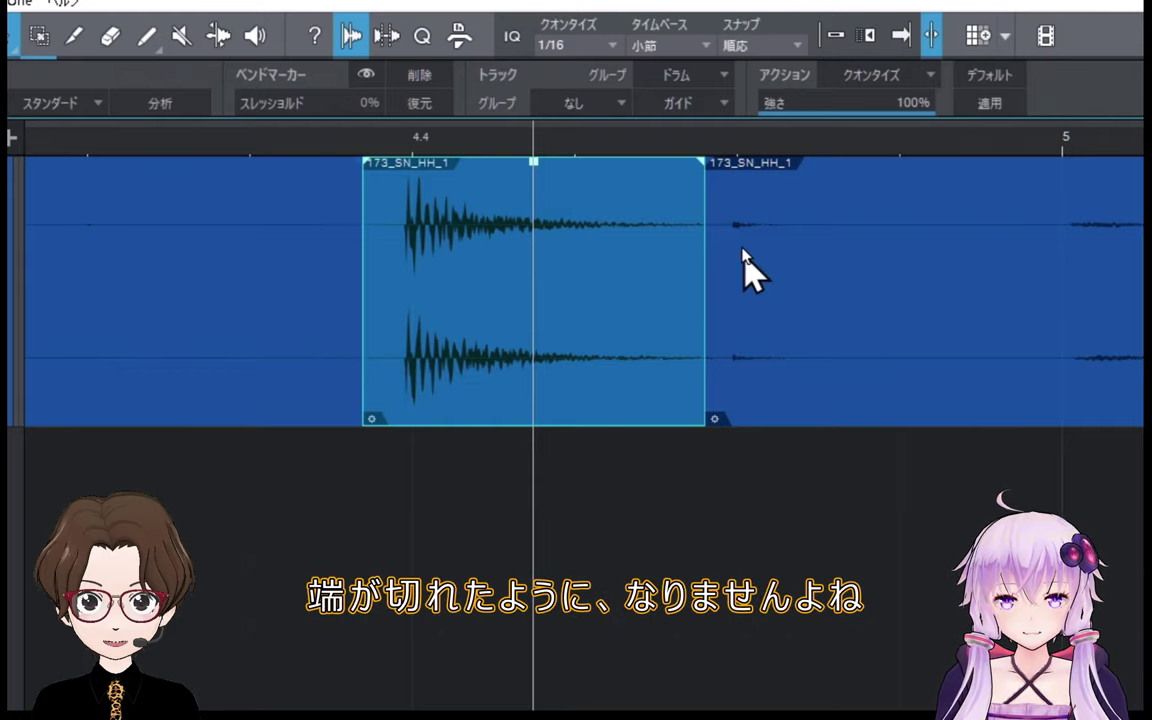
Split the 173_SN_HH_1 event just before and after the early hit near 6.2
{"action": "left_click_drag", "start_coordinate": [716, 139], "coordinate": [280, 108]}
{"action": "left_click", "coordinate": [578, 136]}
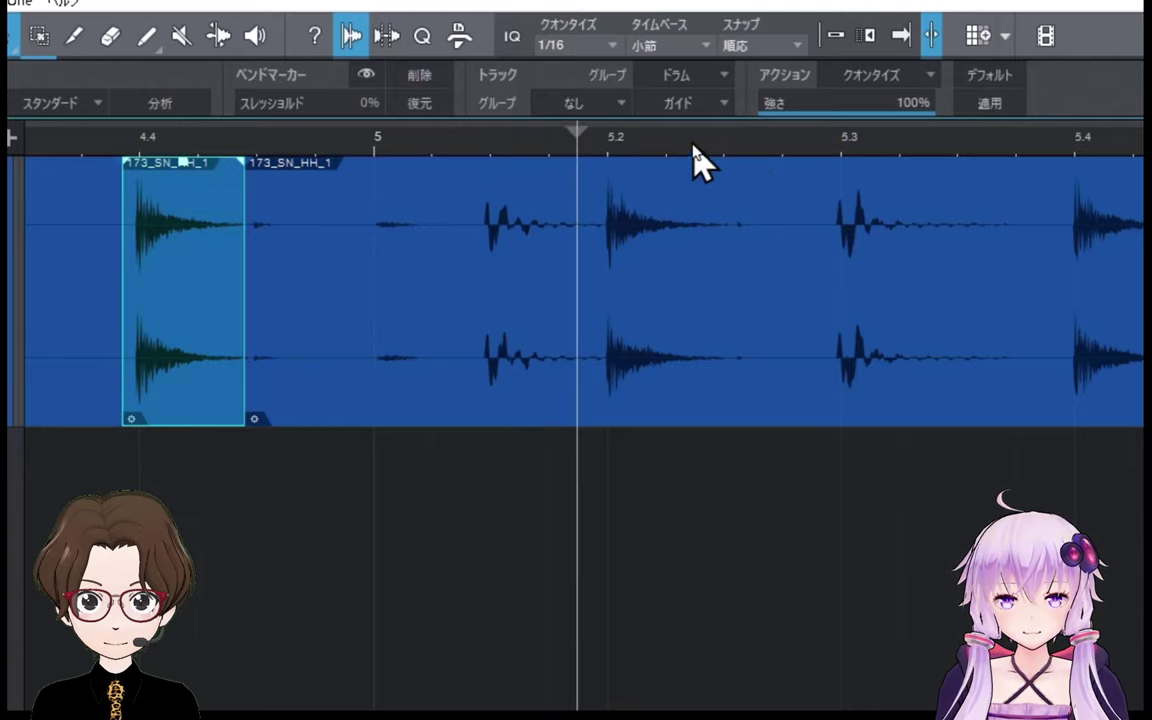
{"action": "left_click_drag", "start_coordinate": [694, 145], "coordinate": [499, 141]}
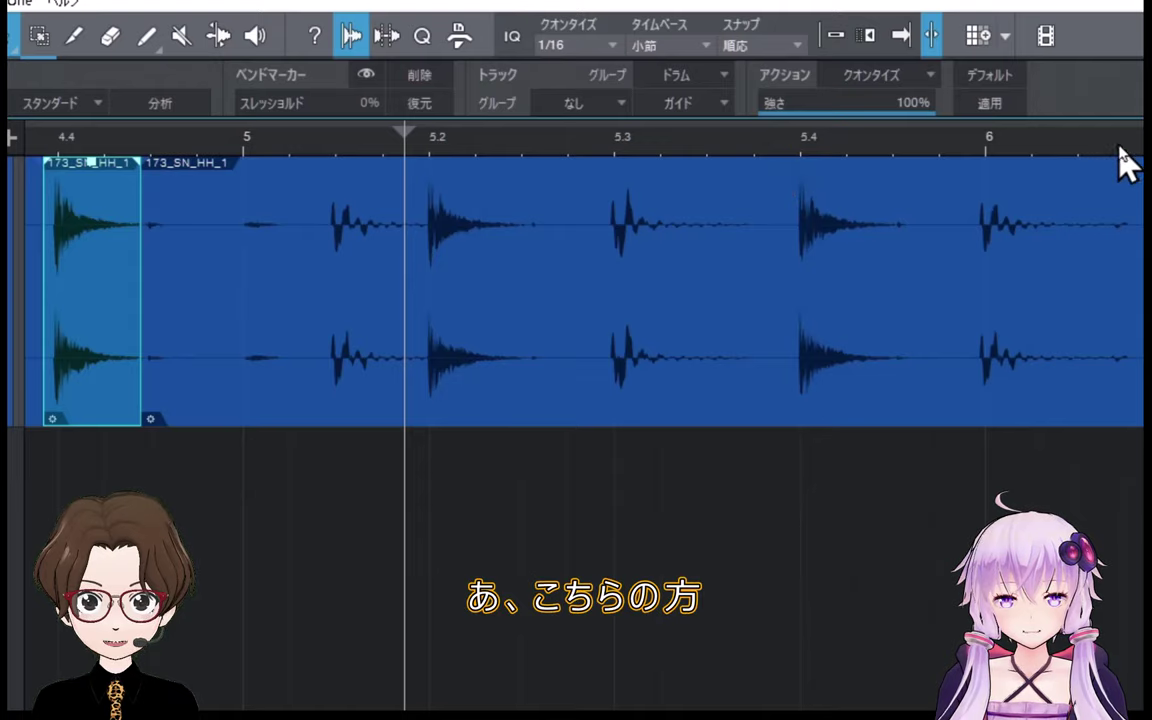
{"action": "left_click_drag", "start_coordinate": [1118, 146], "coordinate": [663, 193]}
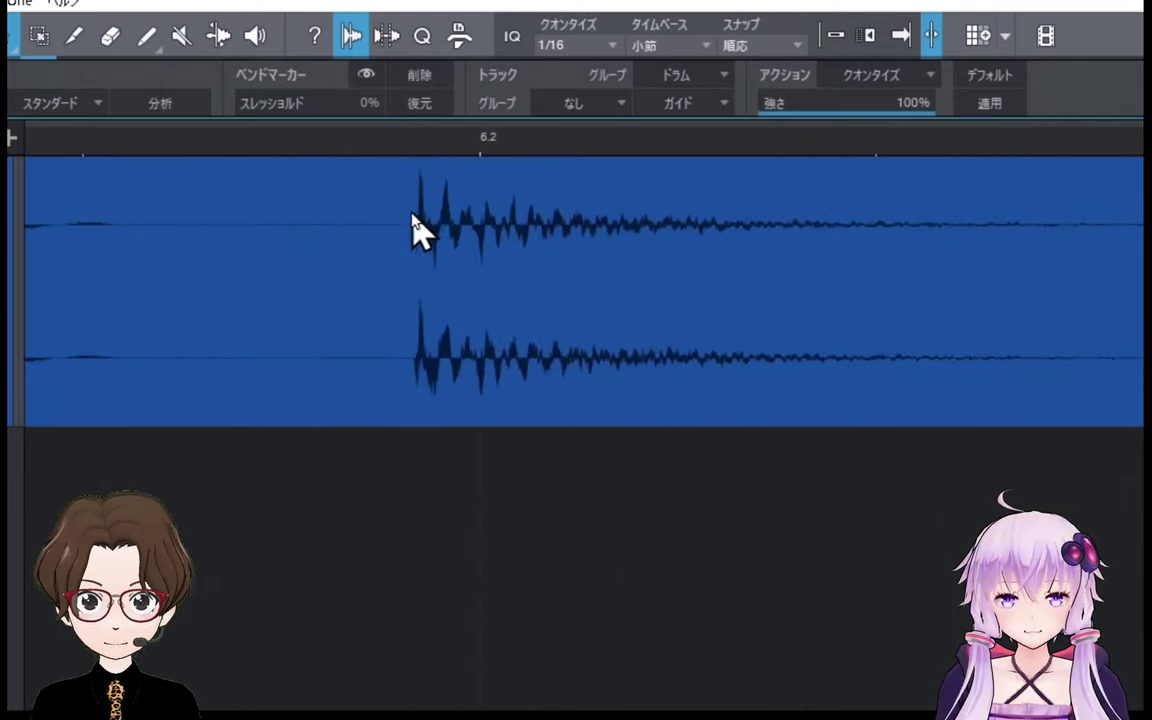
{"action": "left_click", "coordinate": [75, 36]}
{"action": "left_click", "coordinate": [370, 257]}
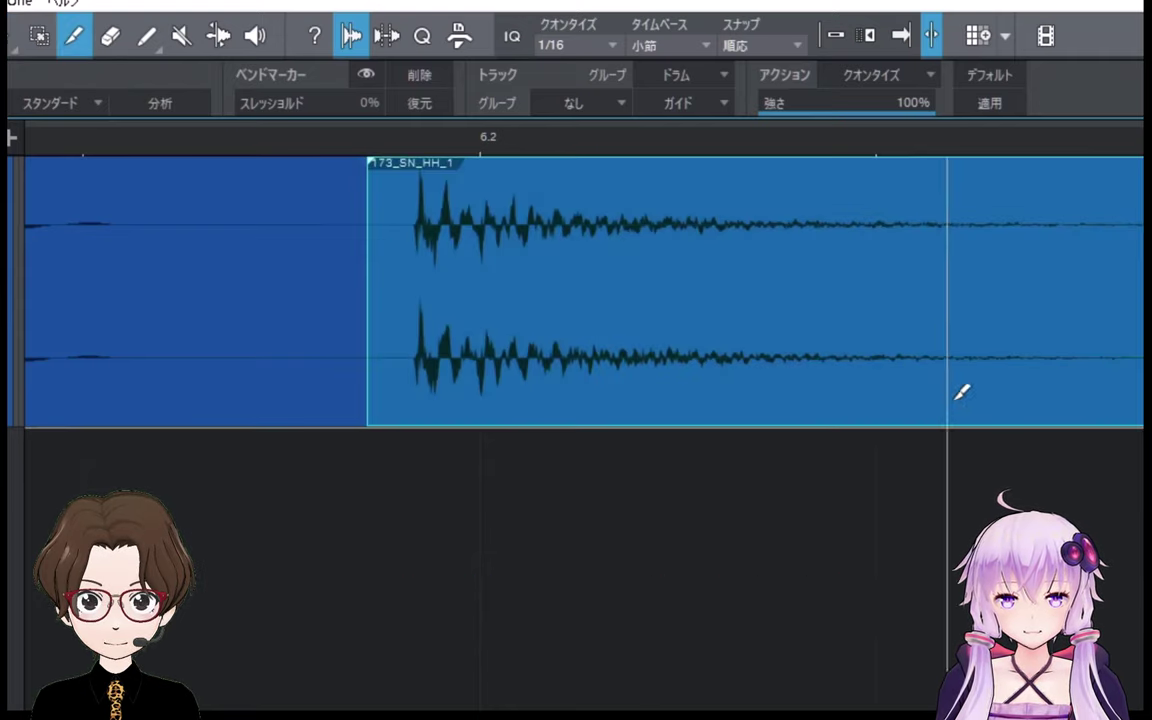
{"action": "left_click", "coordinate": [1143, 300]}
Slip the audio inside the slice at 6.2 so its hit lines up with the 6.2 grid line
{"action": "scroll", "coordinate": [740, 148], "scroll_direction": "down", "scroll_amount": 2}
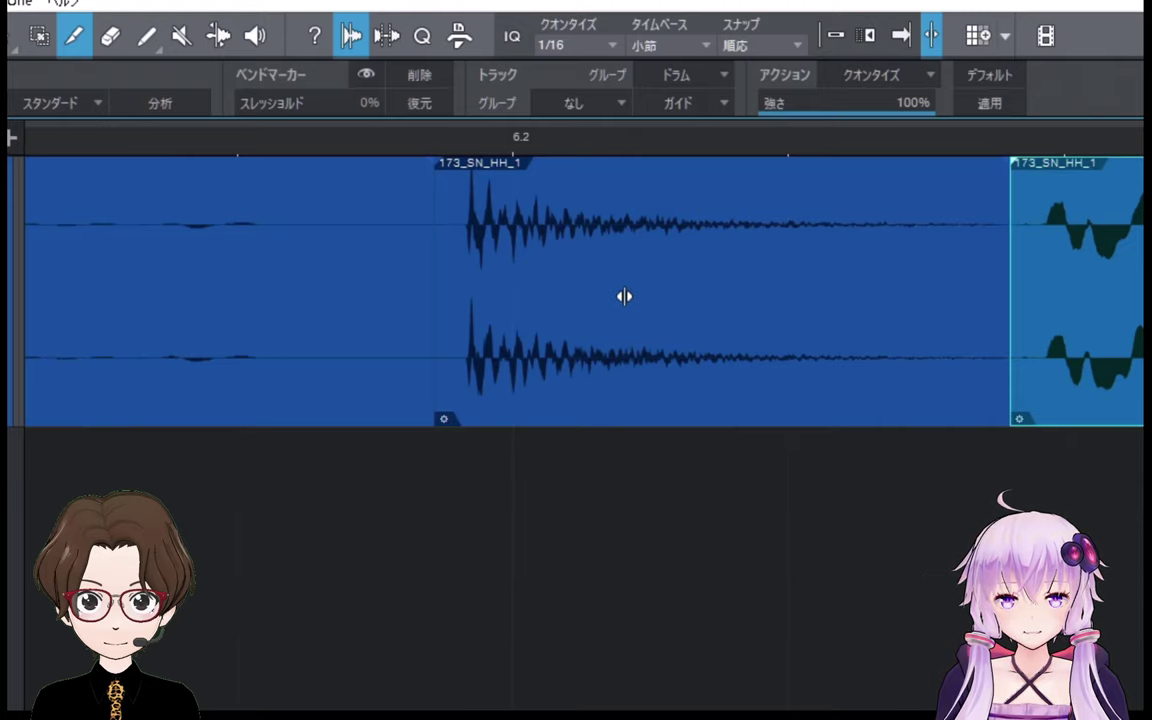
{"action": "left_click_drag", "start_coordinate": [607, 296], "coordinate": [646, 299]}
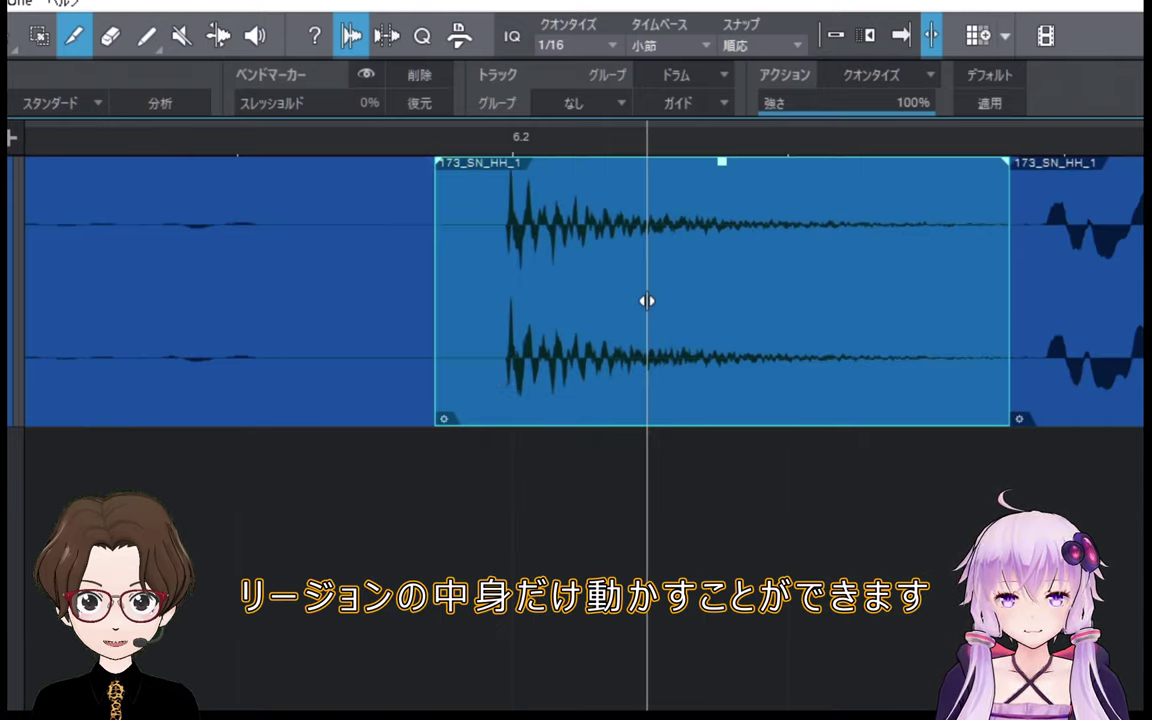
Select all the 173_SN_HH_1 slices, crossfade their joins, and inspect the crossfade just before 4.4
{"action": "left_click_drag", "start_coordinate": [477, 143], "coordinate": [674, 77]}
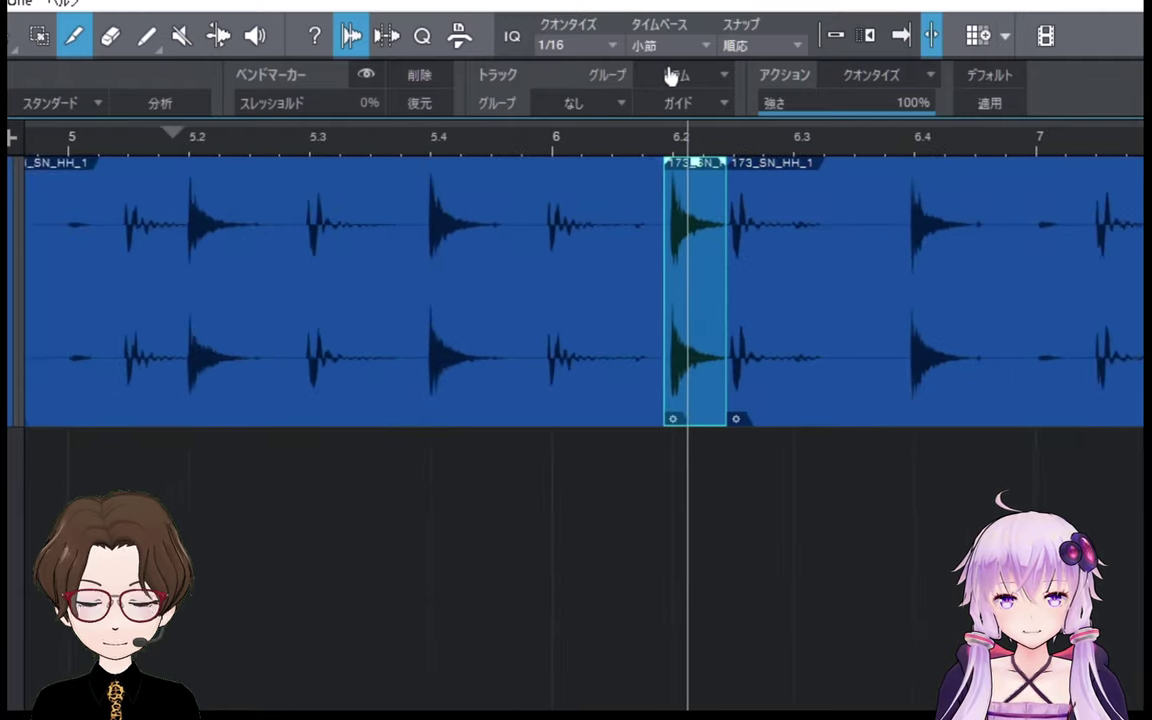
{"action": "left_click_drag", "start_coordinate": [748, 497], "coordinate": [12, 352]}
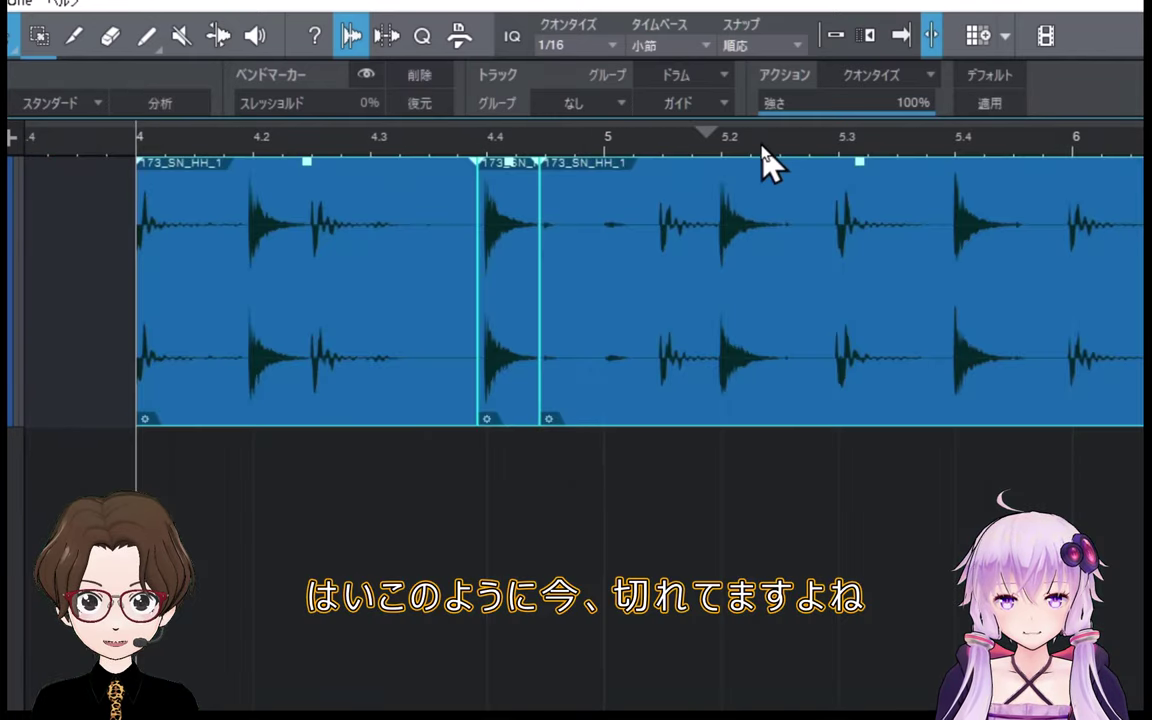
{"action": "left_click_drag", "start_coordinate": [761, 136], "coordinate": [638, 149]}
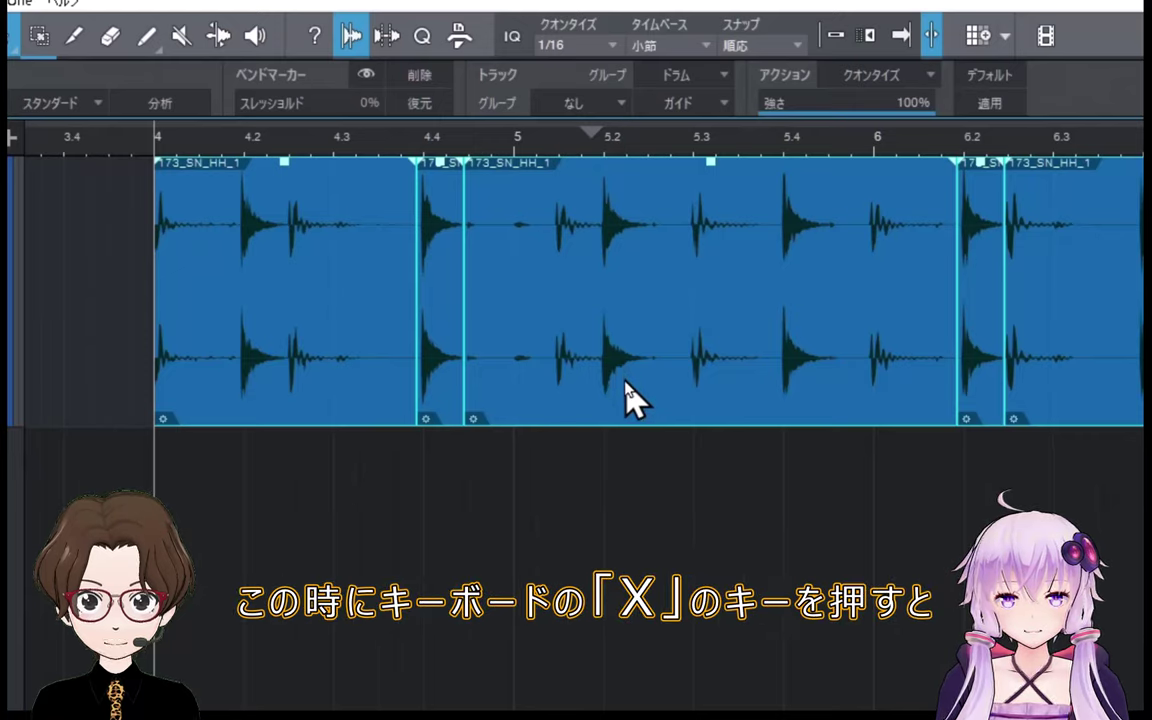
{"action": "key", "text": "x"}
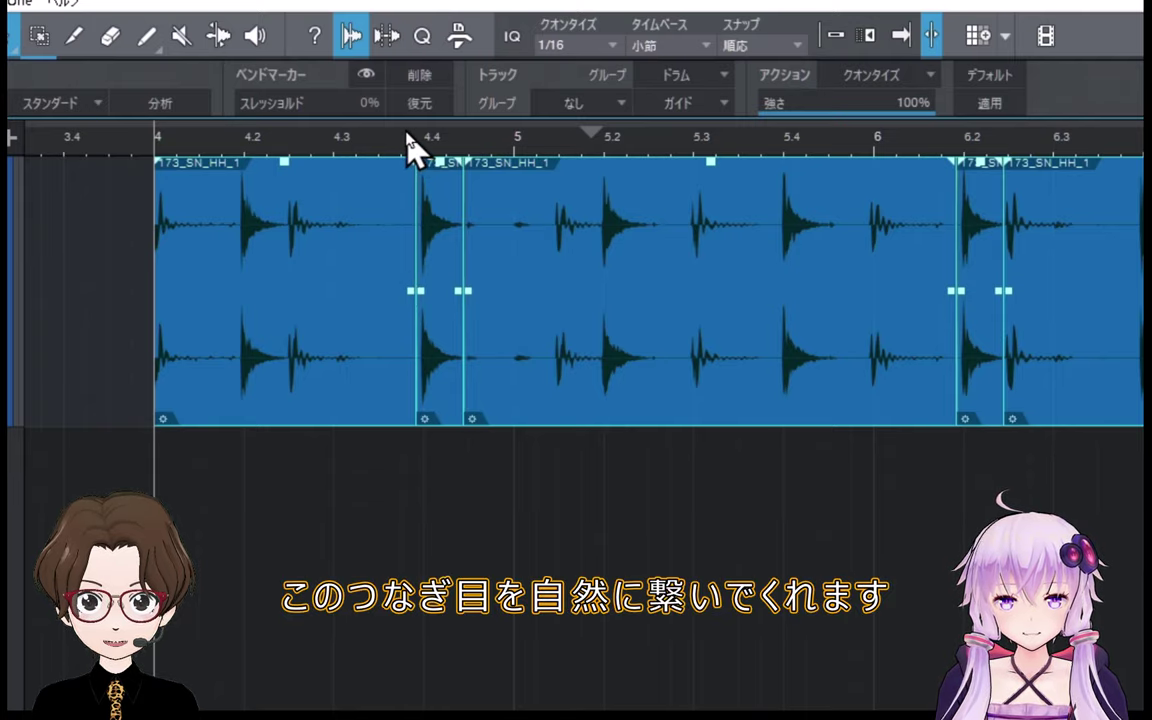
{"action": "left_click_drag", "start_coordinate": [408, 138], "coordinate": [148, 266]}
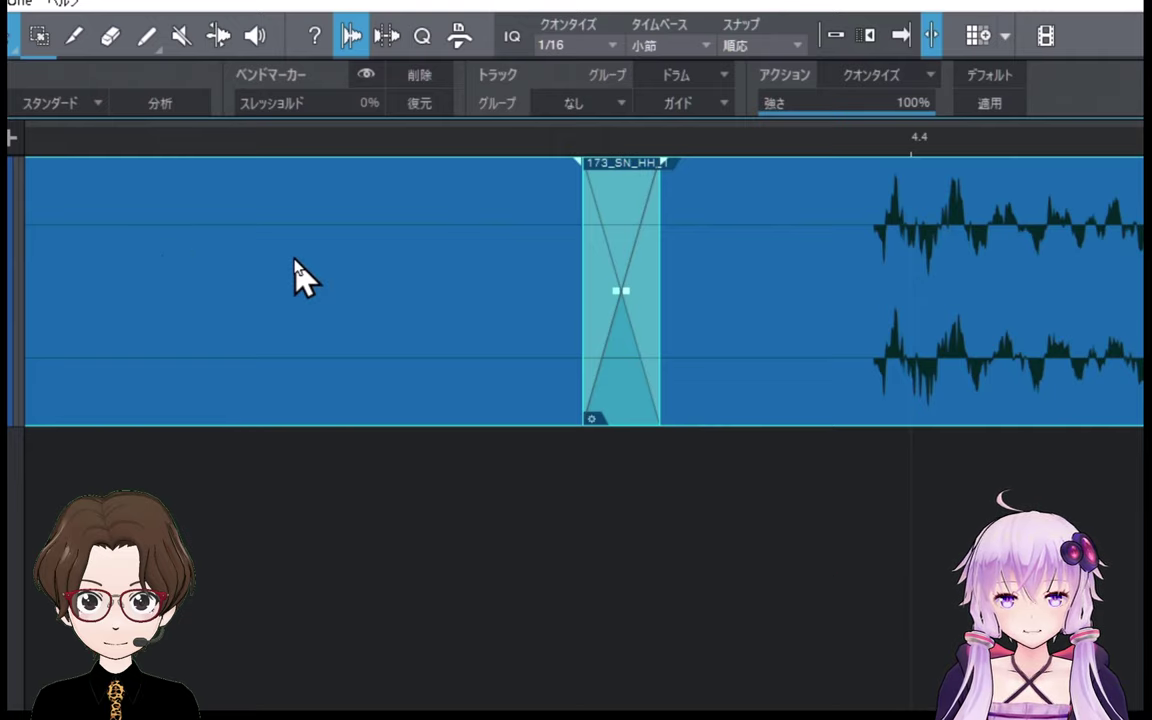
Delete the drum loop events from the track, keeping only 106_SN_HH_3 at bar 9
{"action": "mouse_move", "coordinate": [429, 149]}
{"action": "left_mouse_down"}
{"action": "mouse_move", "coordinate": [419, 103]}
{"action": "mouse_move", "coordinate": [267, 95]}
{"action": "mouse_move", "coordinate": [228, 38]}
{"action": "left_mouse_up"}
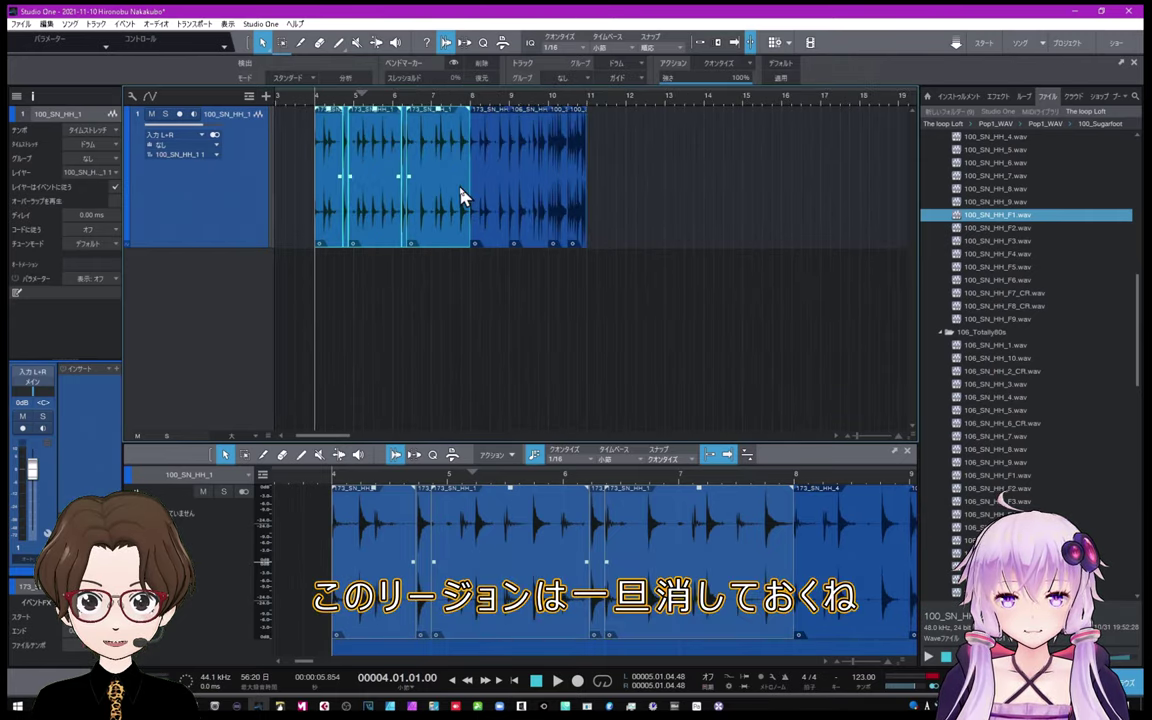
{"action": "key", "text": "Delete"}
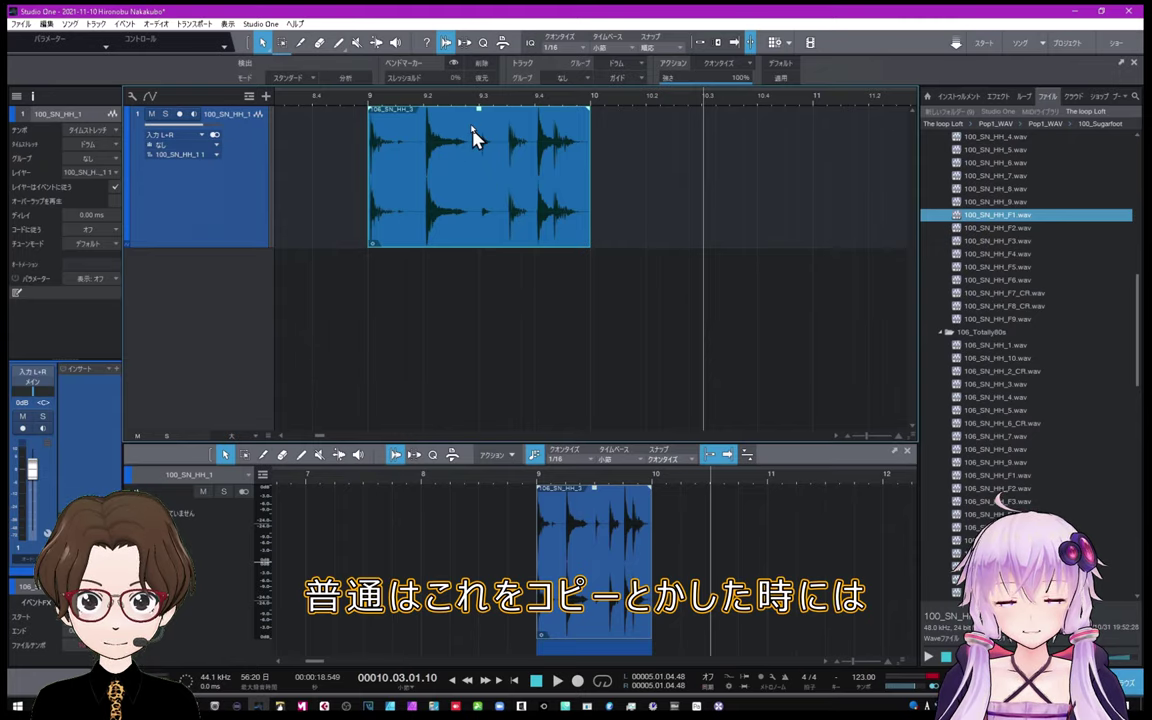
Duplicate the 106_SN_HH_3 event twice so that copies fill bars 10 and 11
{"action": "left_click_drag", "start_coordinate": [452, 94], "coordinate": [397, 236]}
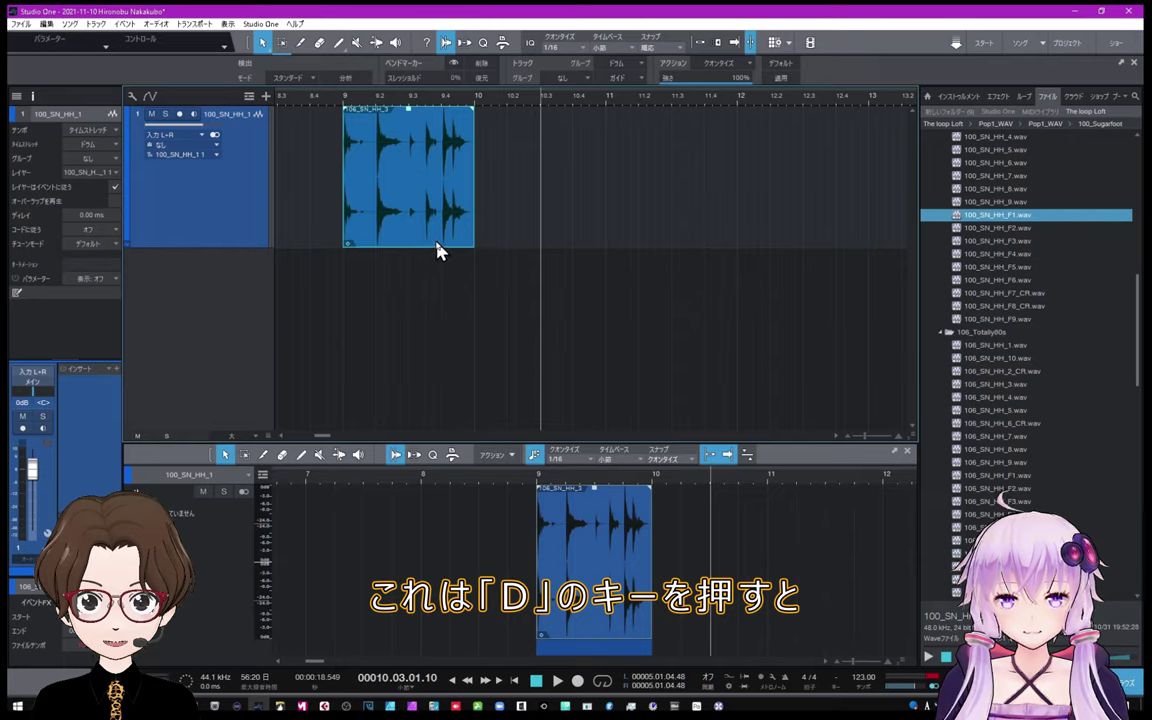
{"action": "key", "text": "d"}
{"action": "key", "text": "d"}
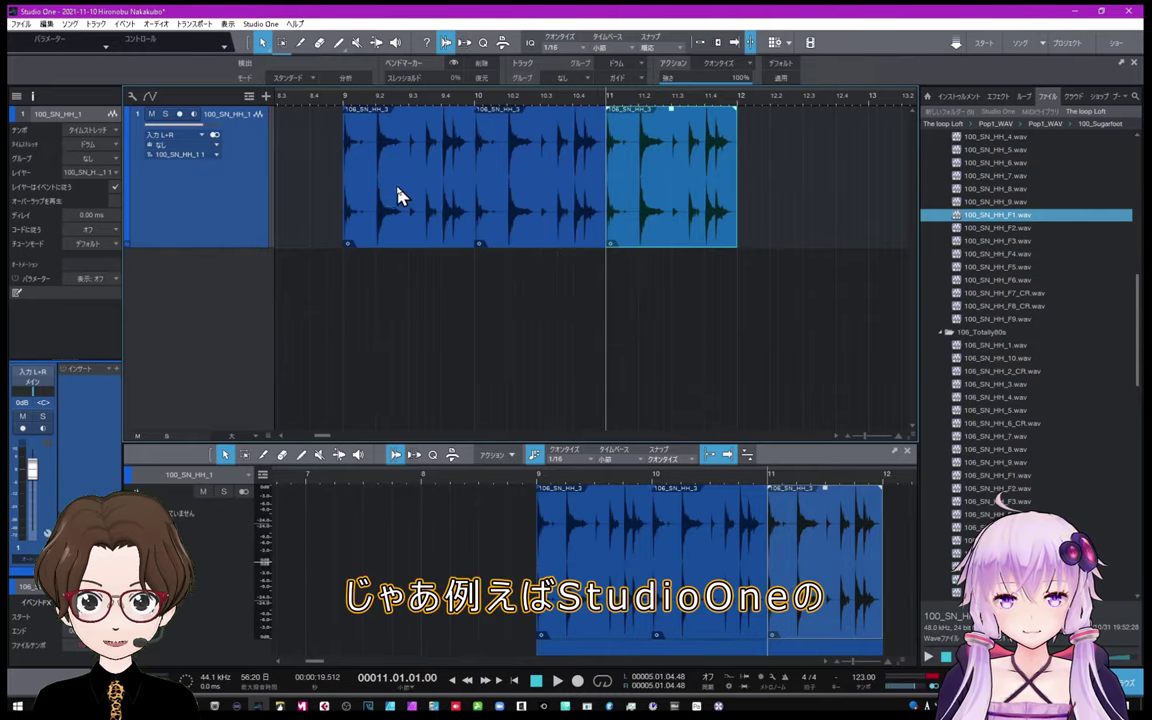
Enable the gain envelope for the first 106_SN_HH_3 event at bar 9
{"action": "right_click", "coordinate": [372, 171]}
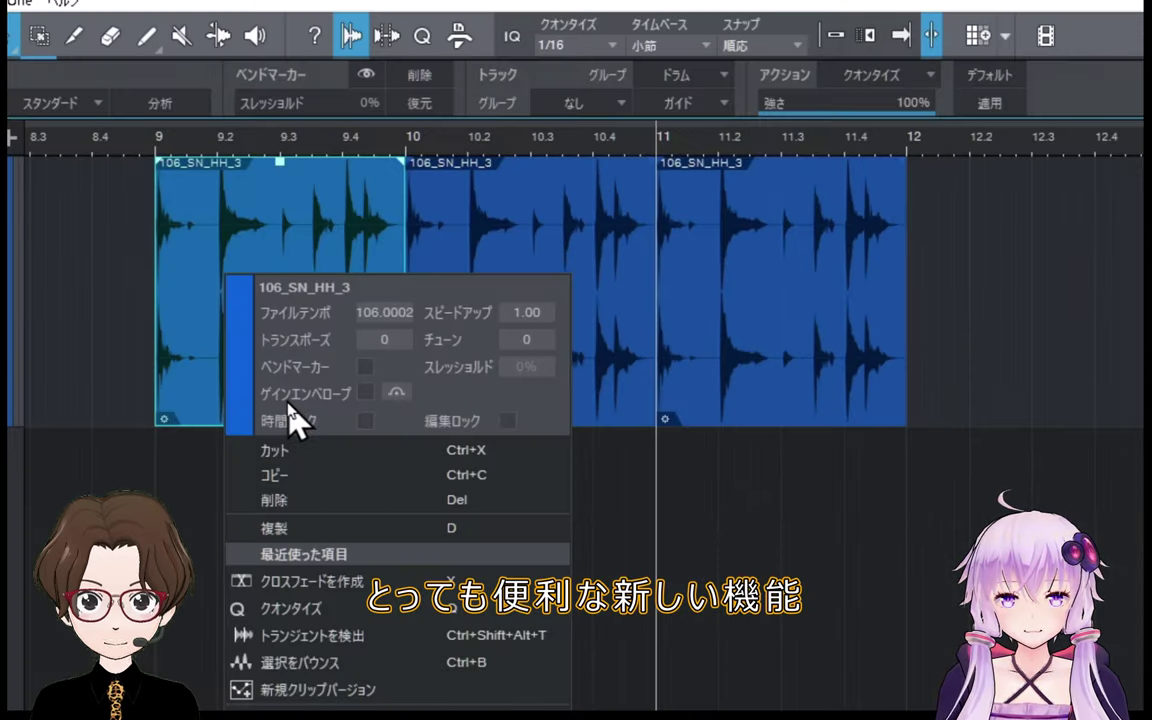
{"action": "left_click", "coordinate": [363, 394]}
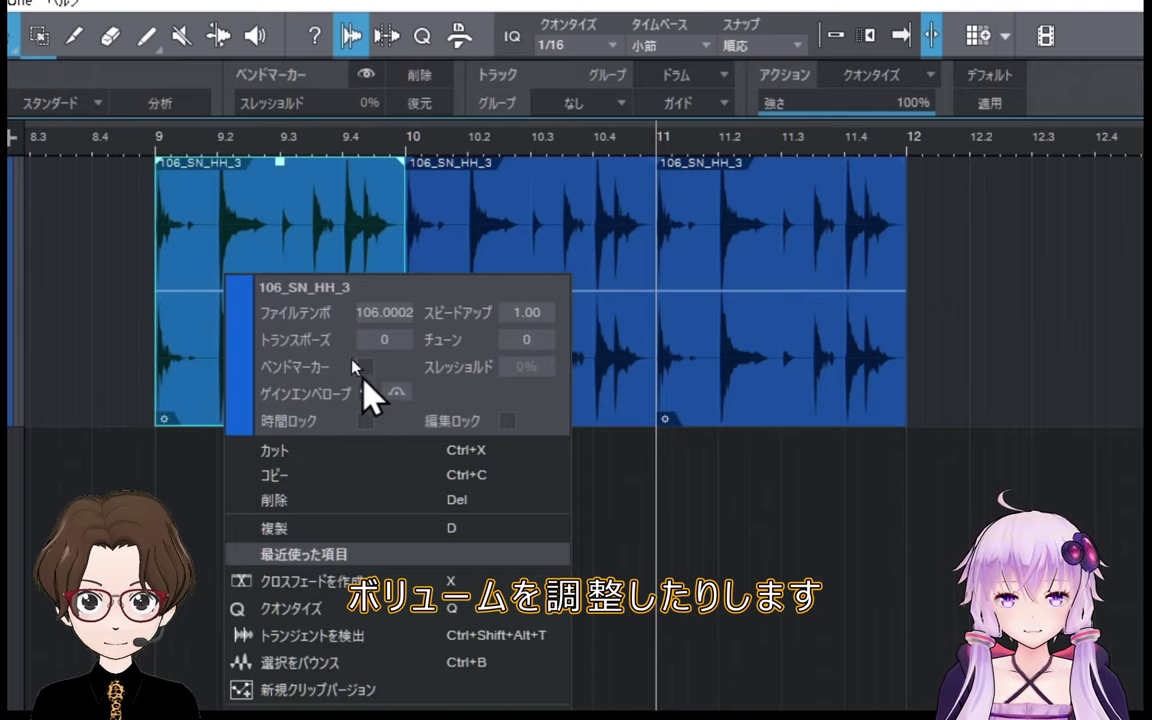
{"action": "left_click", "coordinate": [312, 140]}
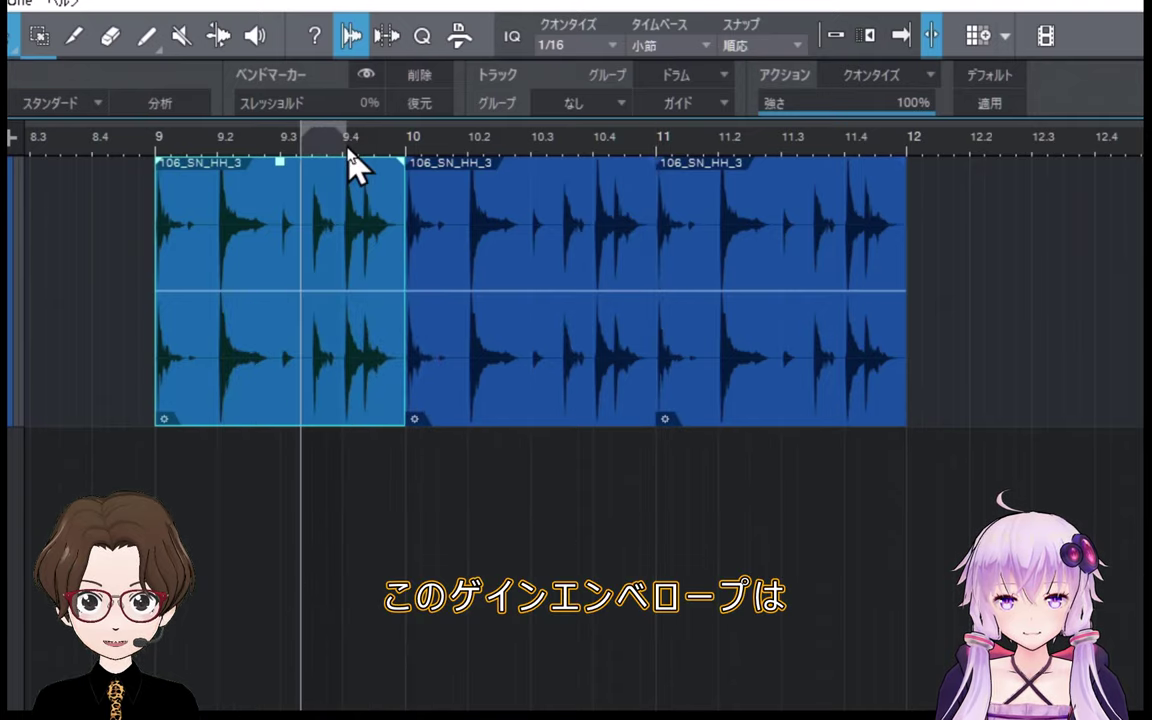
Add gain envelope points around the quiet hit near 9.3 and raise them to boost that hit
{"action": "left_click", "coordinate": [267, 291]}
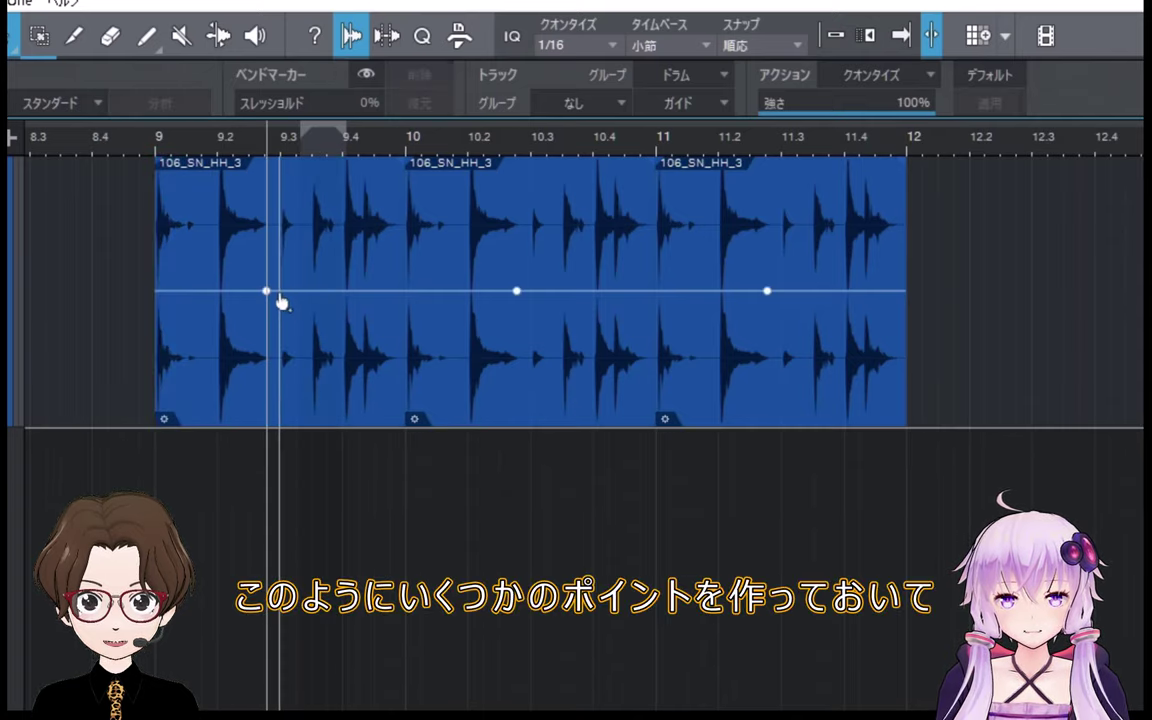
{"action": "left_click_drag", "start_coordinate": [281, 302], "coordinate": [275, 188]}
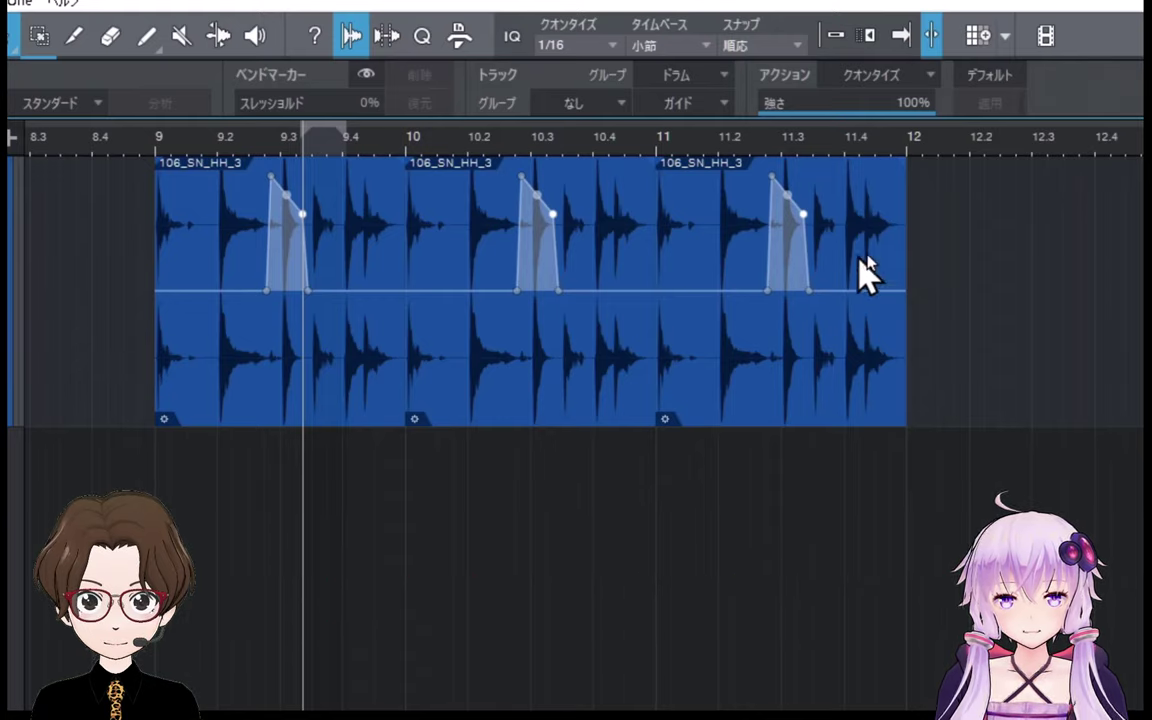
Delete the two 106_SN_HH_3 copies at bars 10 and 11
{"action": "left_click_drag", "start_coordinate": [980, 214], "coordinate": [442, 347]}
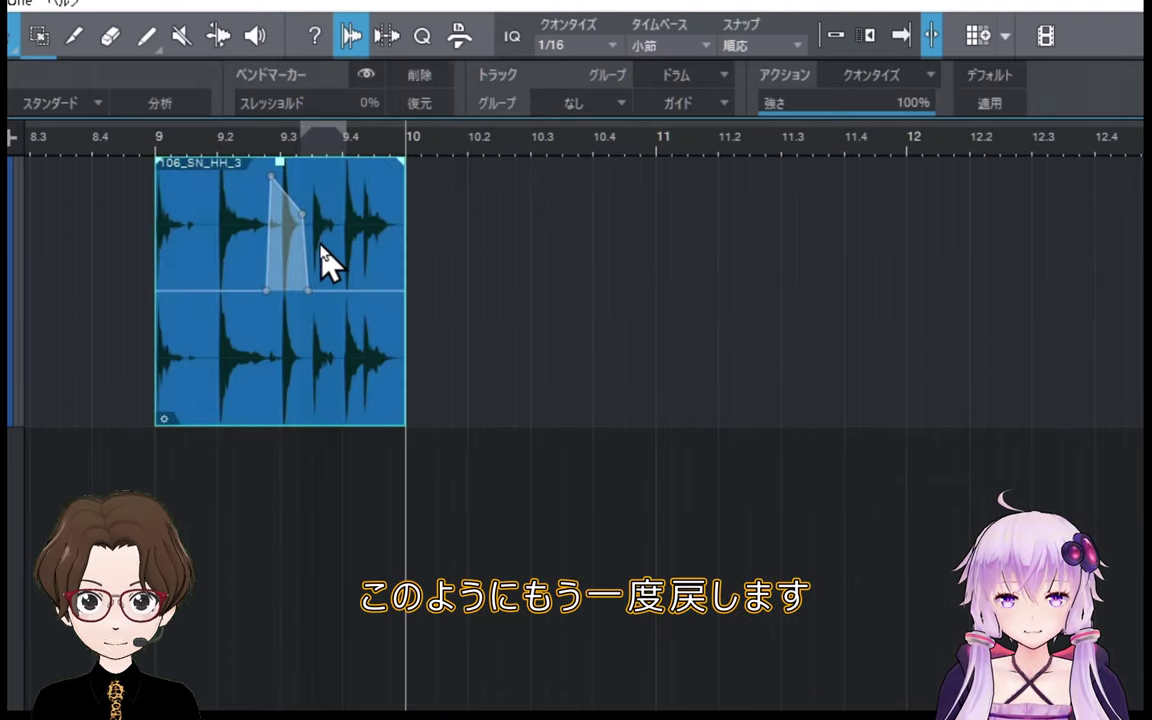
Duplicate the boosted 106_SN_HH_3 event to bars 10 and 11, and undo both the copies and the bar 9 gain envelope boost
{"action": "key", "text": "d"}
{"action": "key", "text": "d"}
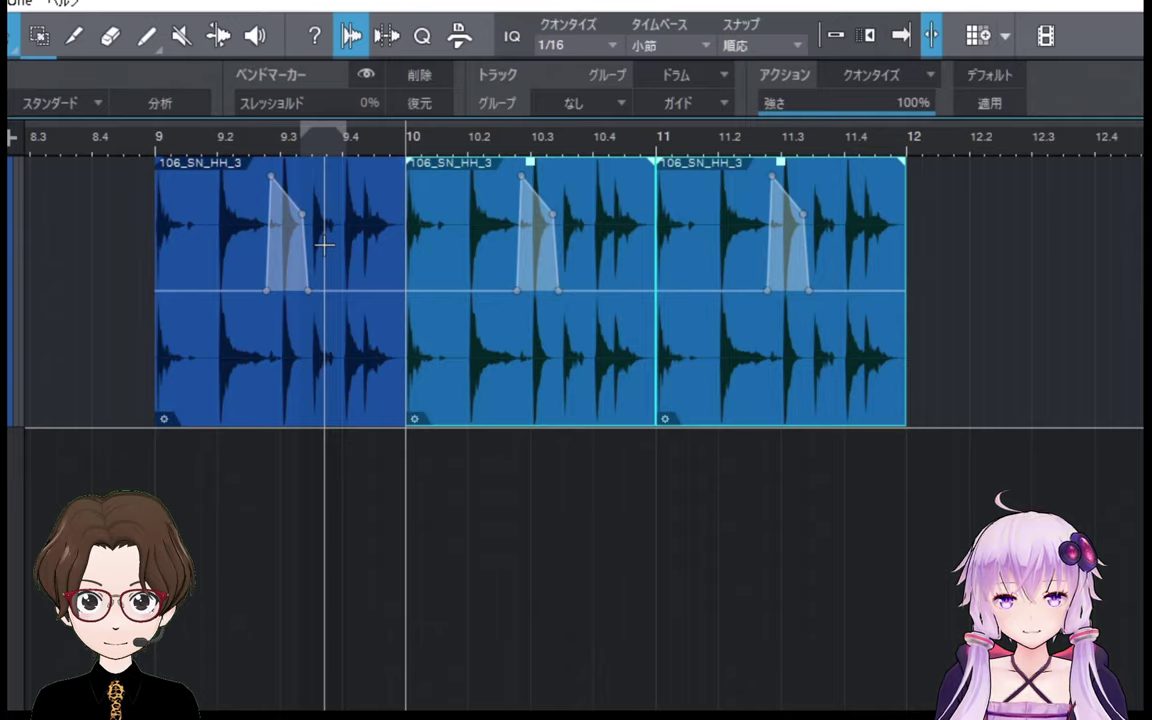
{"action": "key", "text": "ctrl+z"}
{"action": "key", "text": "ctrl+z"}
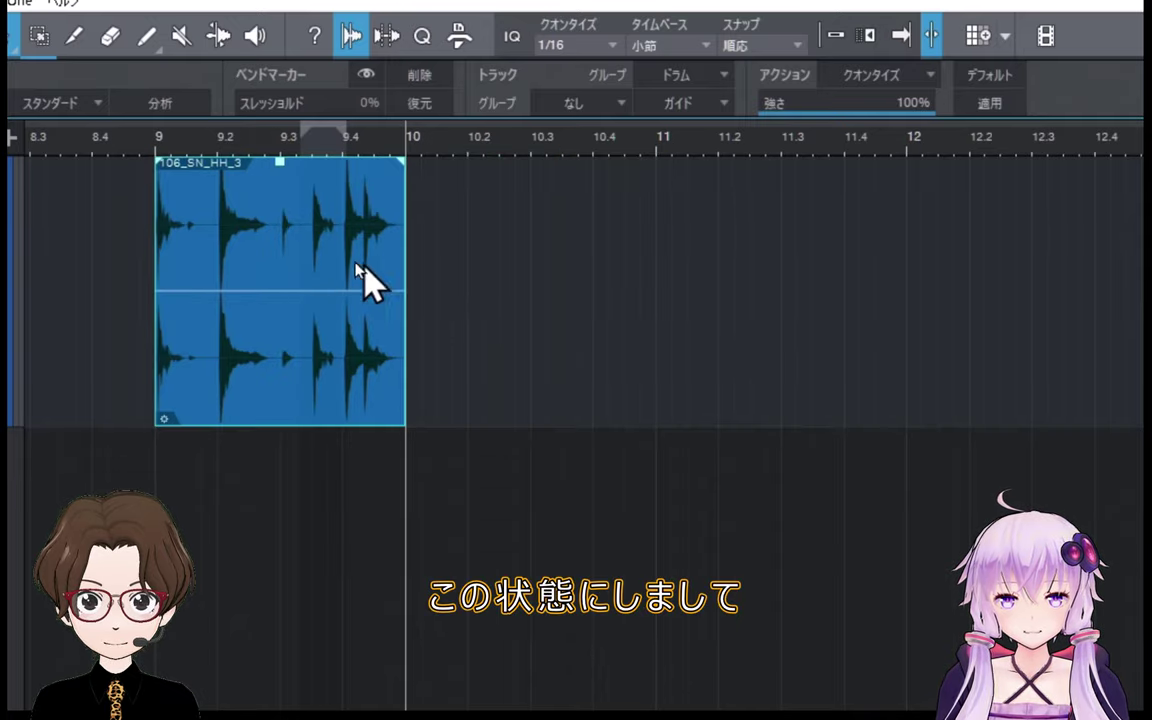
Duplicate the 106_SN_HH_3 event to bar 10 and turn the copy into a new clip version
{"action": "left_click_drag", "start_coordinate": [313, 270], "coordinate": [290, 253]}
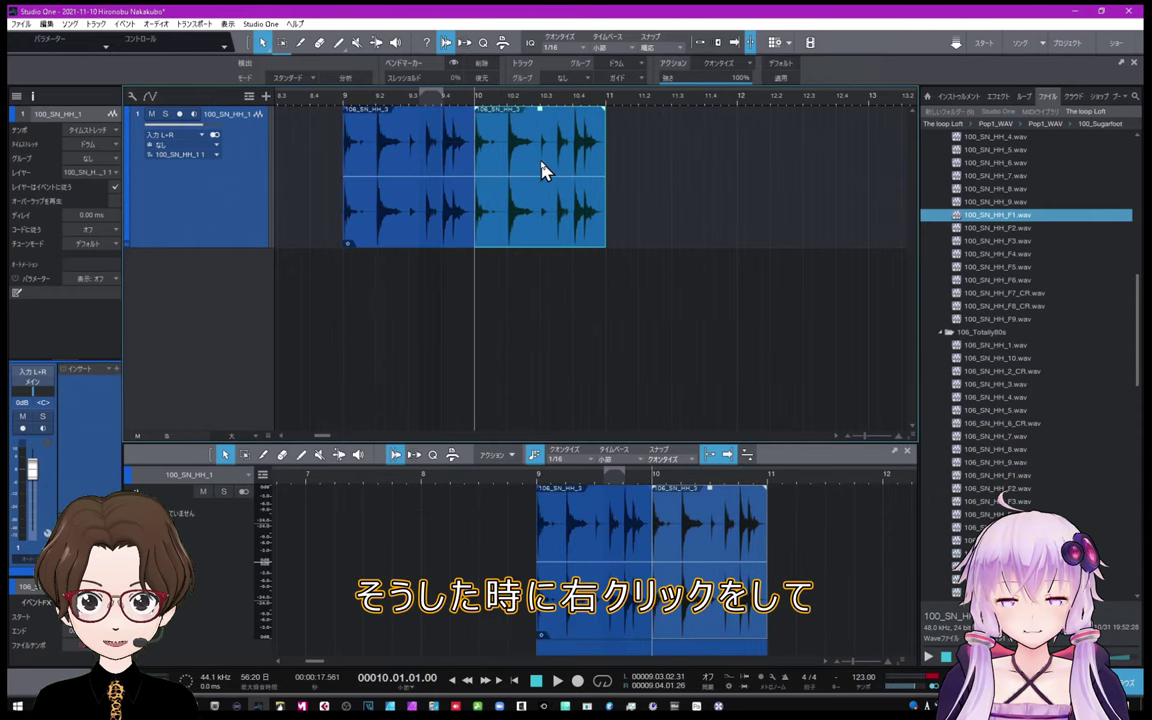
{"action": "right_click", "coordinate": [536, 160]}
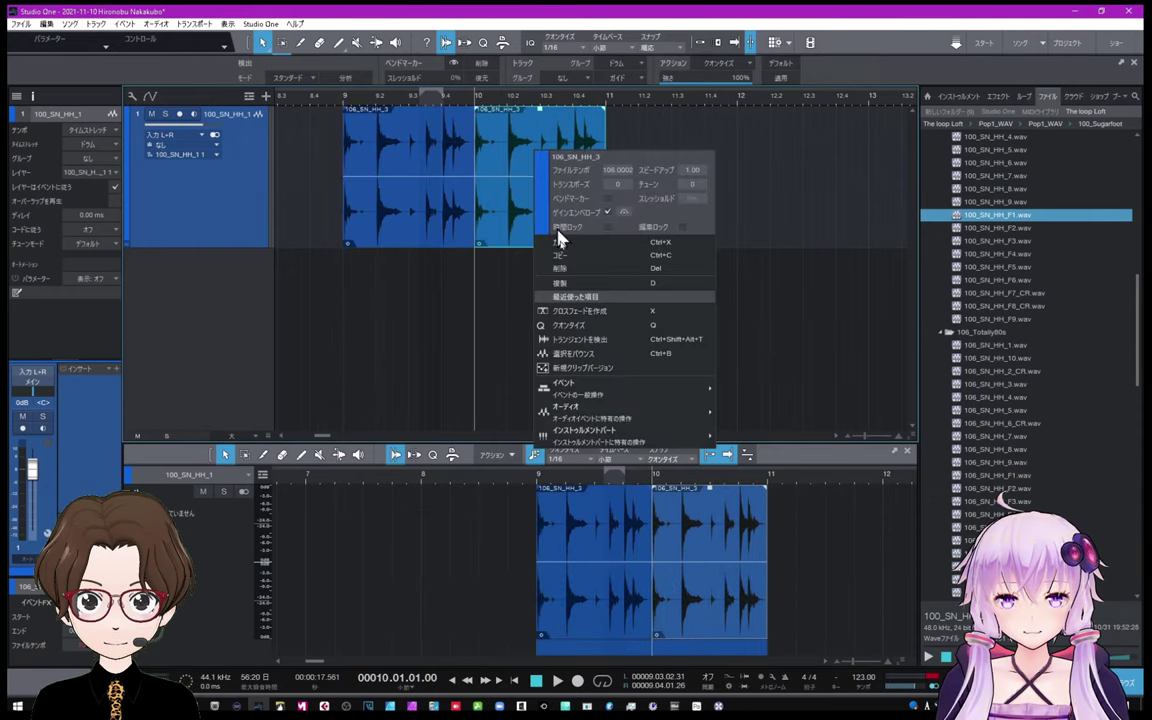
{"action": "mouse_move", "coordinate": [615, 420]}
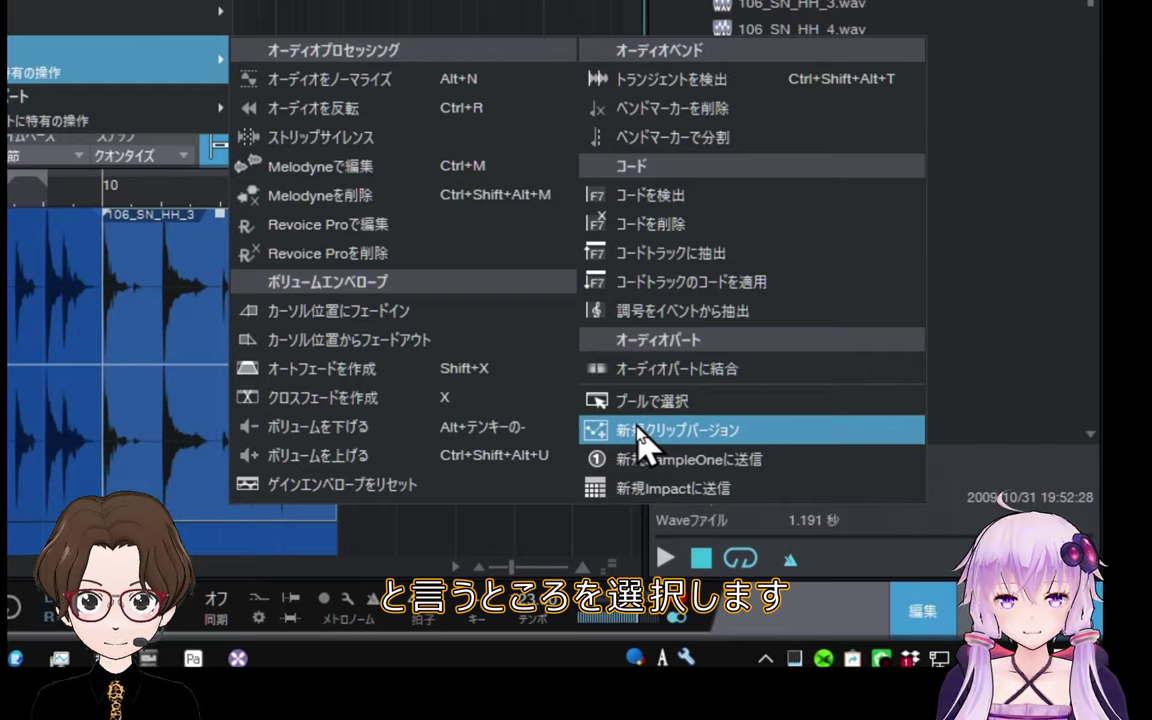
{"action": "left_click", "coordinate": [638, 430]}
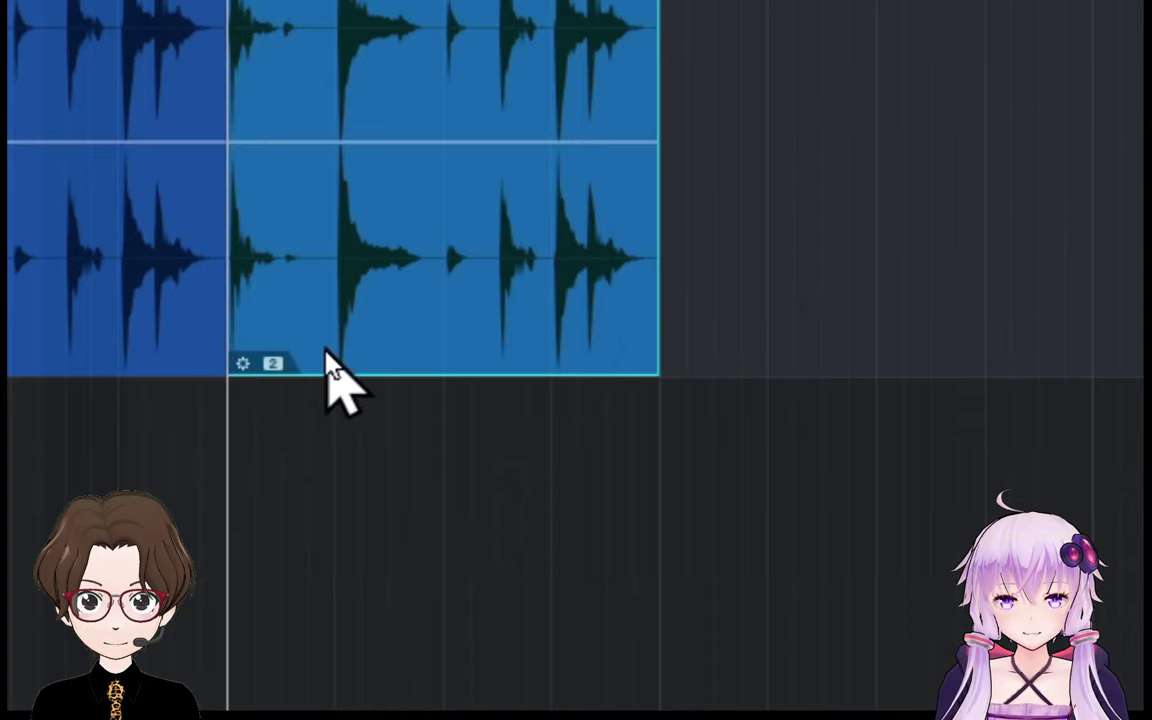
Check the clip version number in the event details of the bar 10 copy
{"action": "right_click", "coordinate": [360, 80]}
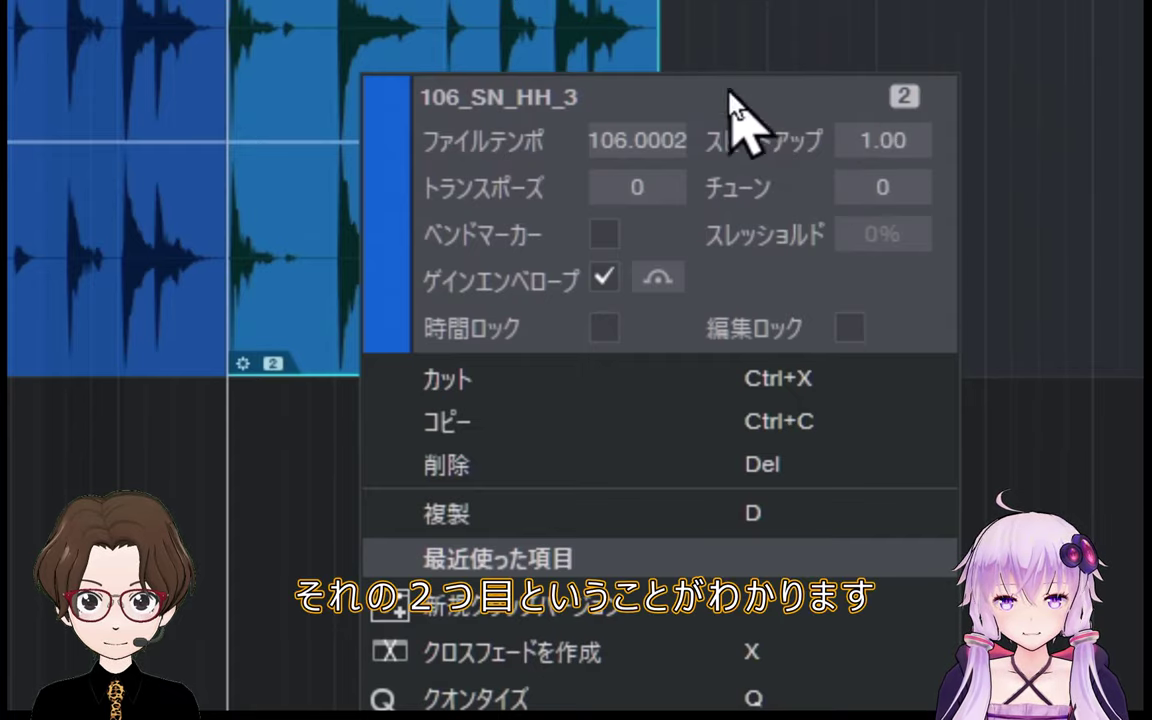
{"action": "left_click", "coordinate": [721, 34]}
{"action": "left_click", "coordinate": [482, 64]}
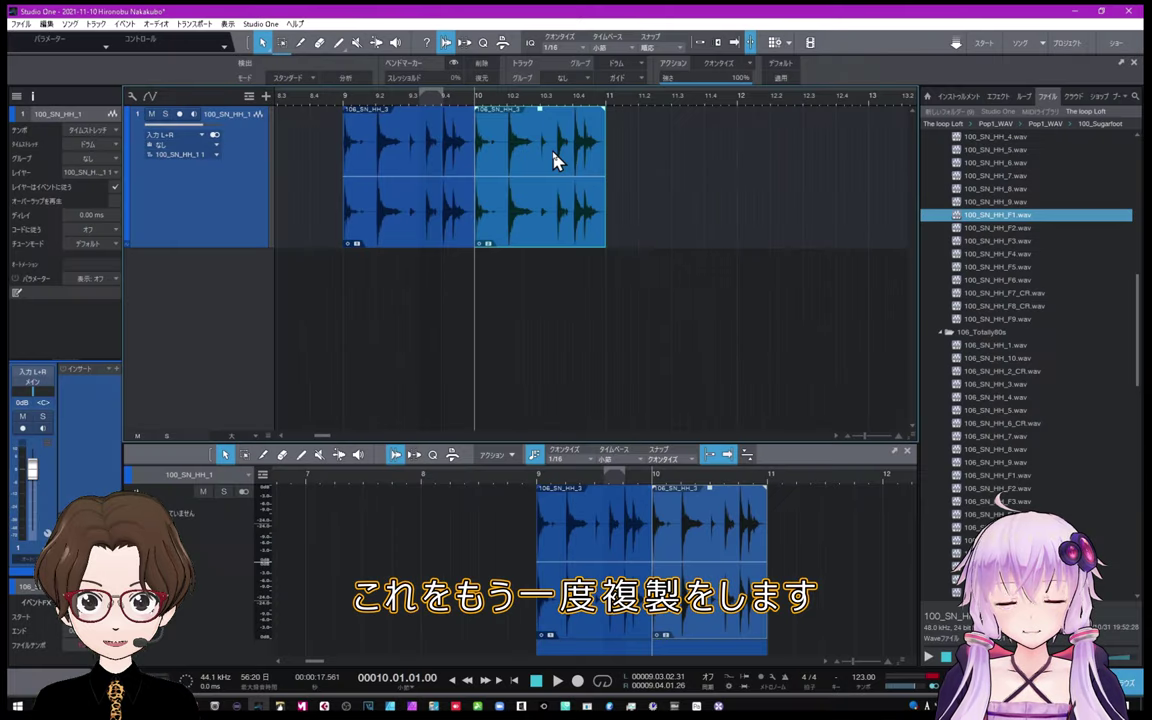
Duplicate the bar 10 event to bar 11 and make that copy another new clip version
{"action": "key", "text": "d"}
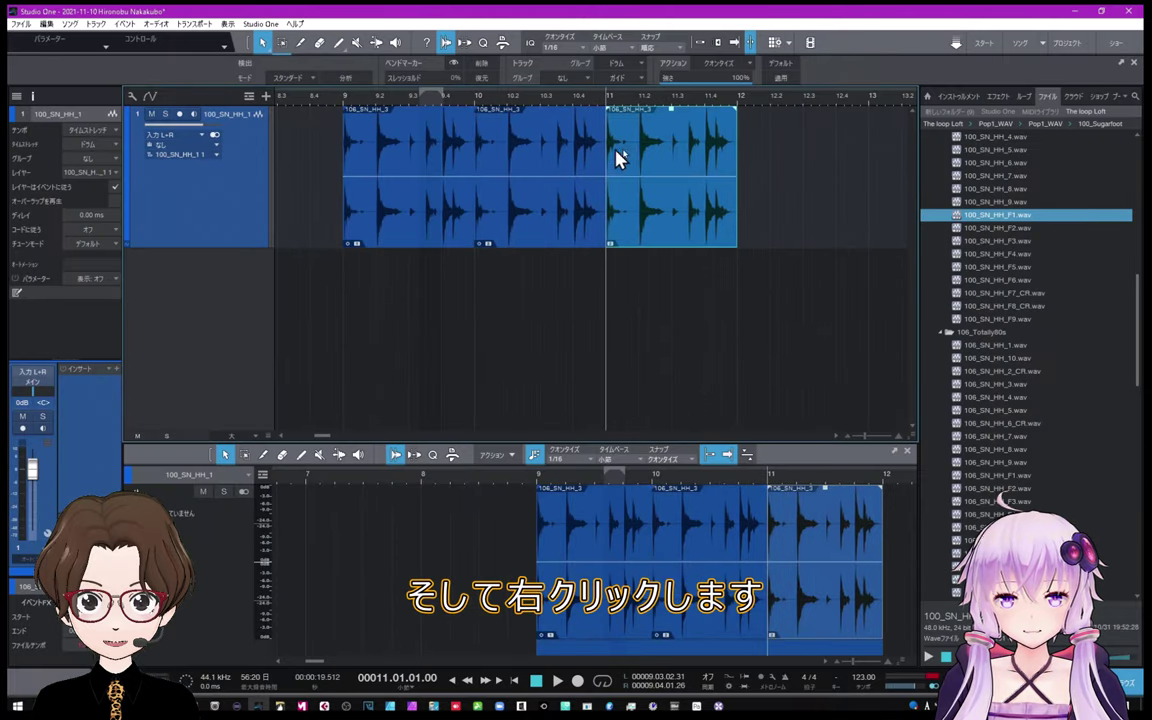
{"action": "right_click", "coordinate": [655, 152]}
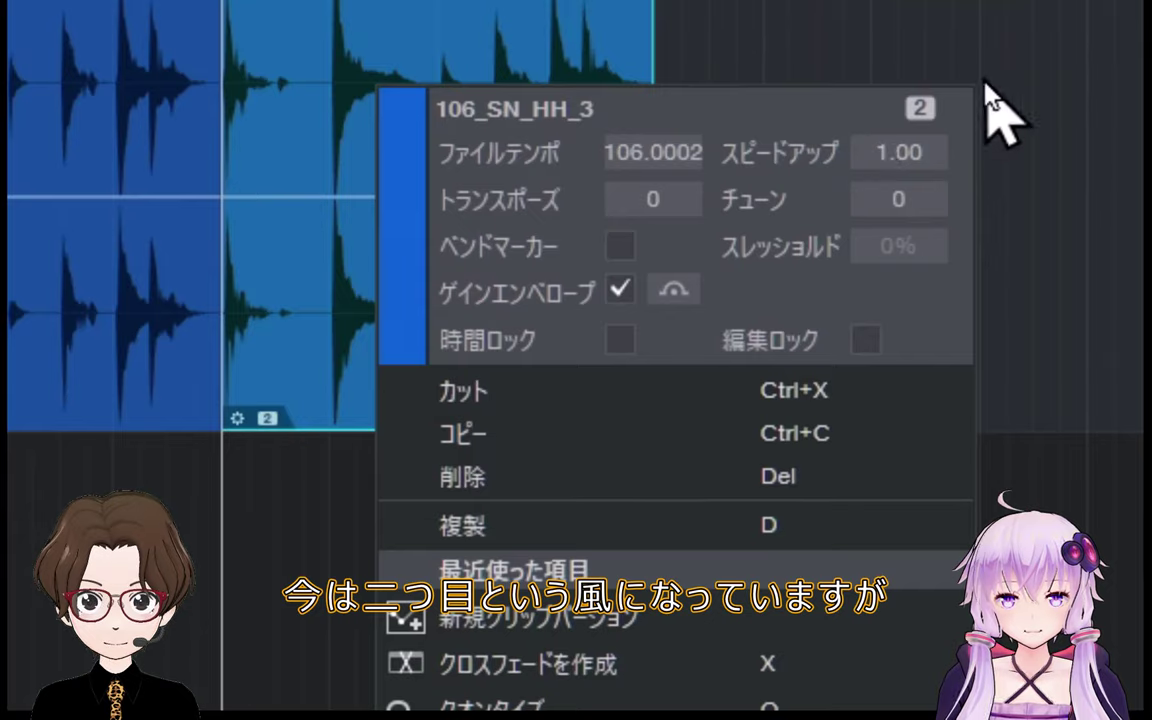
{"action": "left_click", "coordinate": [332, 46]}
{"action": "right_click", "coordinate": [332, 46]}
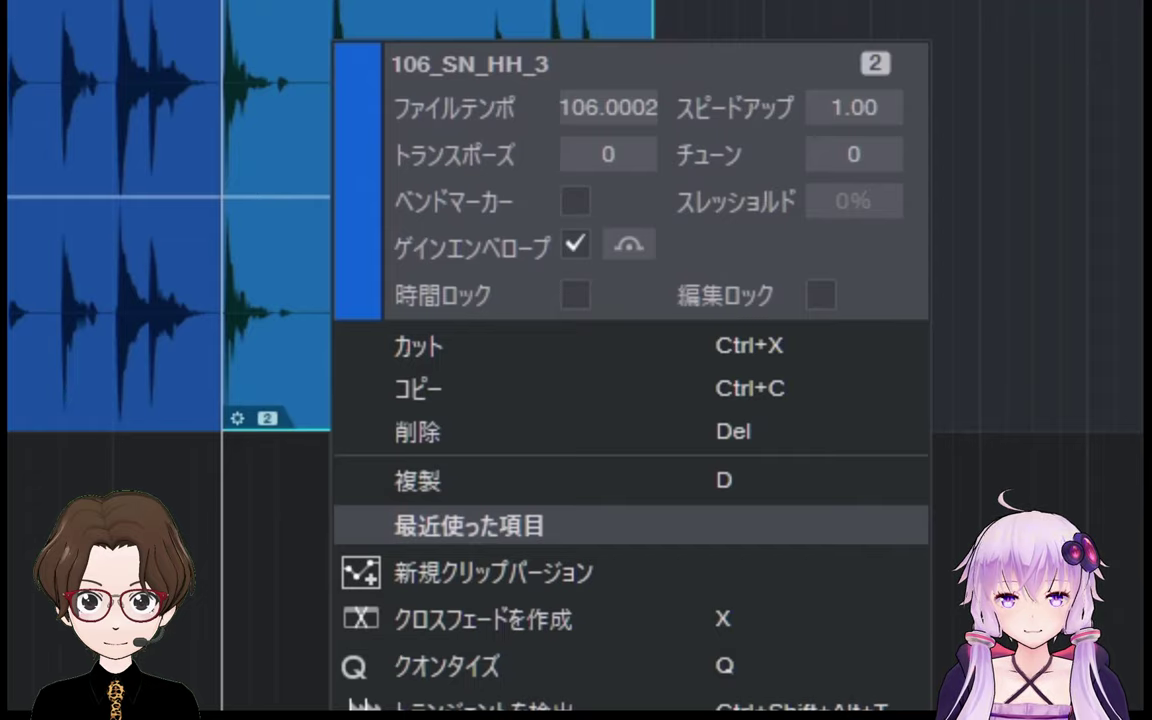
{"action": "left_click", "coordinate": [480, 572]}
{"action": "right_click", "coordinate": [375, 292]}
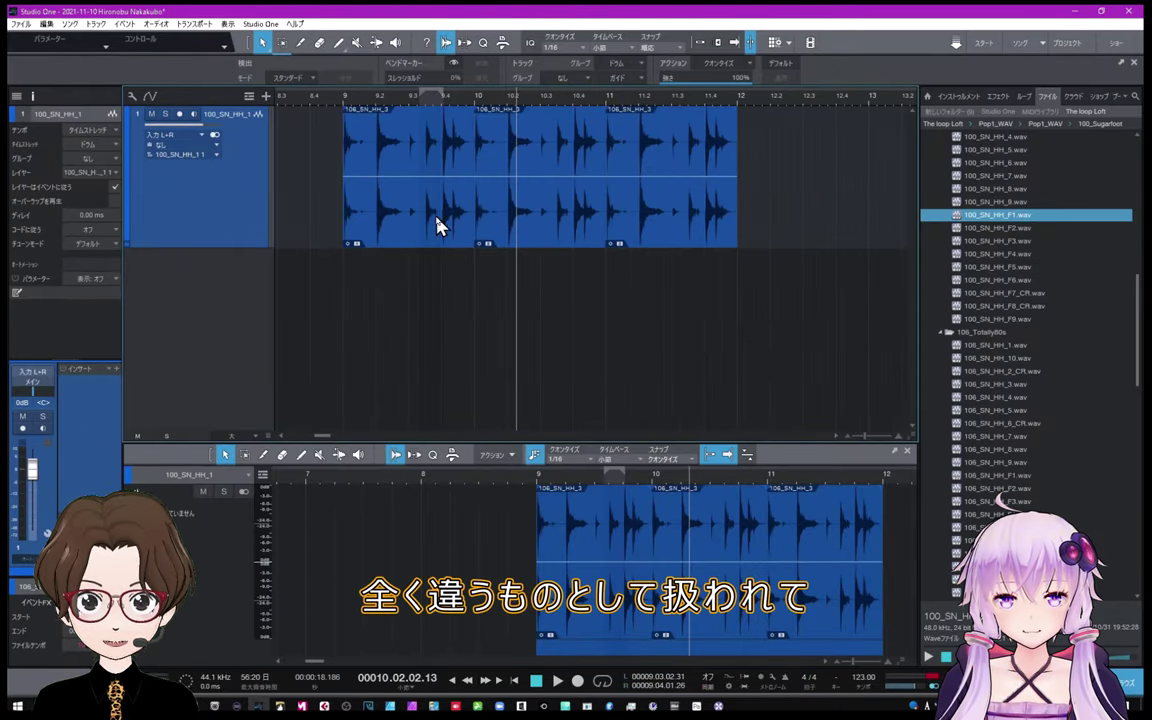
Add gain envelope points between 9.2 and 9.4 in the bar 9 event and raise the middle ones to boost its hits
{"action": "left_click", "coordinate": [403, 178]}
{"action": "left_click", "coordinate": [419, 178]}
{"action": "left_click", "coordinate": [435, 178]}
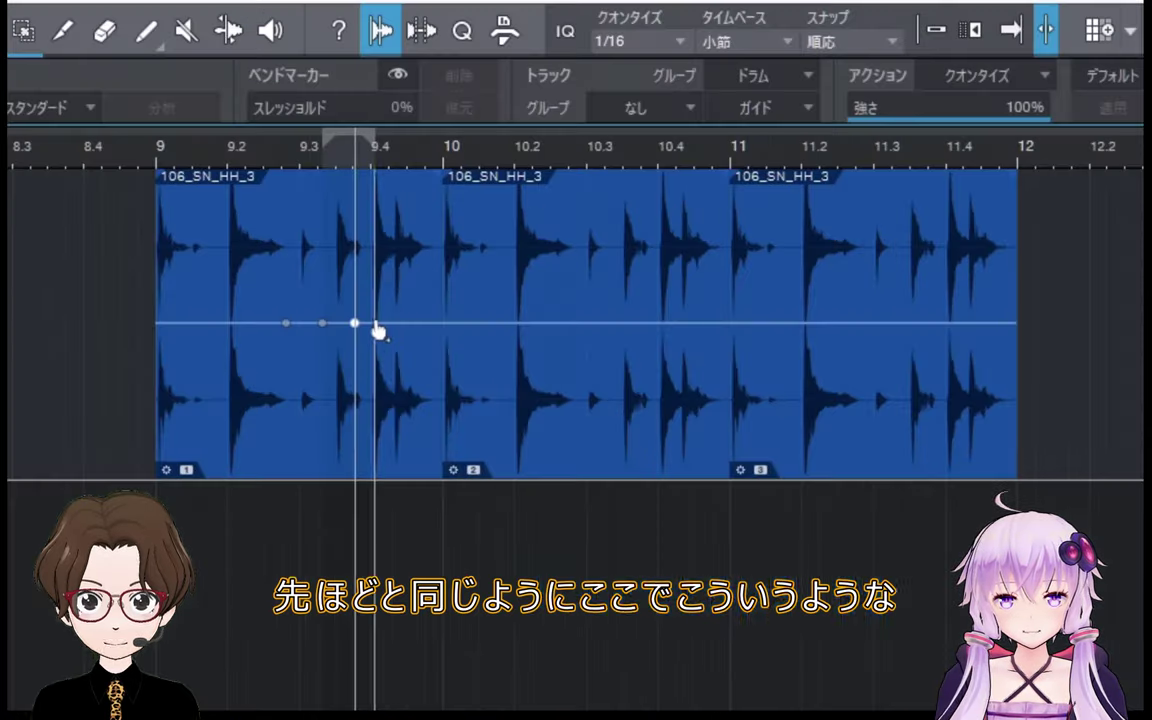
{"action": "left_click", "coordinate": [450, 178]}
{"action": "left_click_drag", "start_coordinate": [353, 323], "coordinate": [346, 232]}
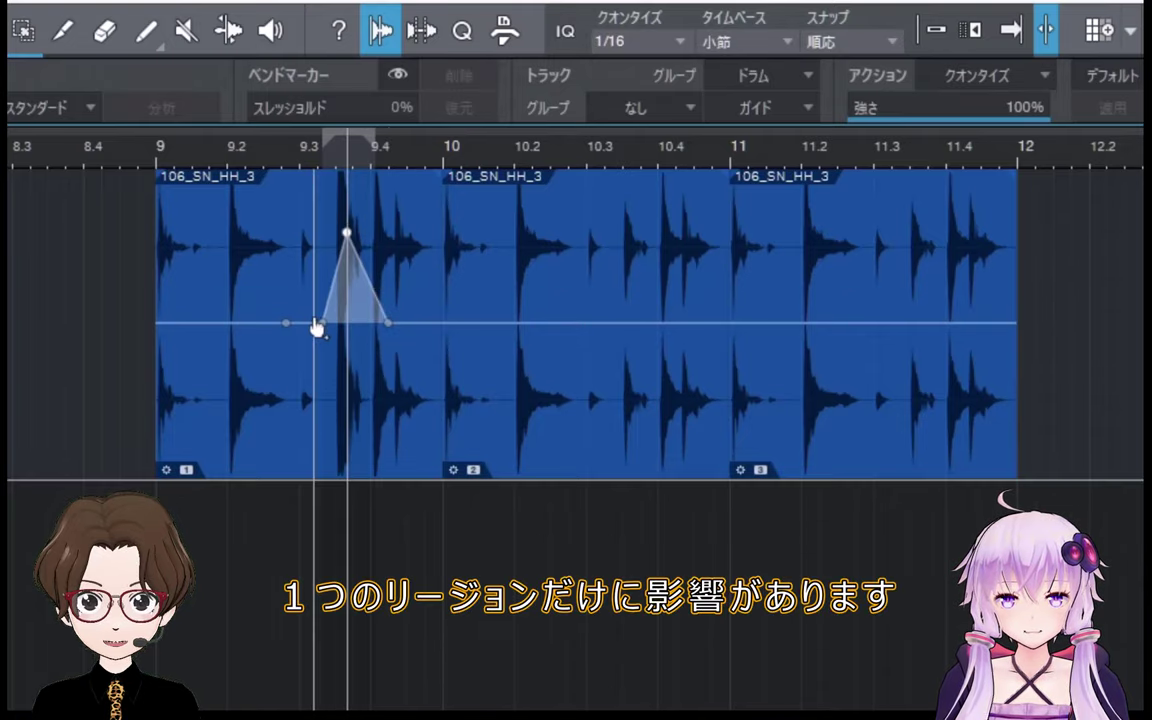
{"action": "left_click_drag", "start_coordinate": [320, 325], "coordinate": [248, 266]}
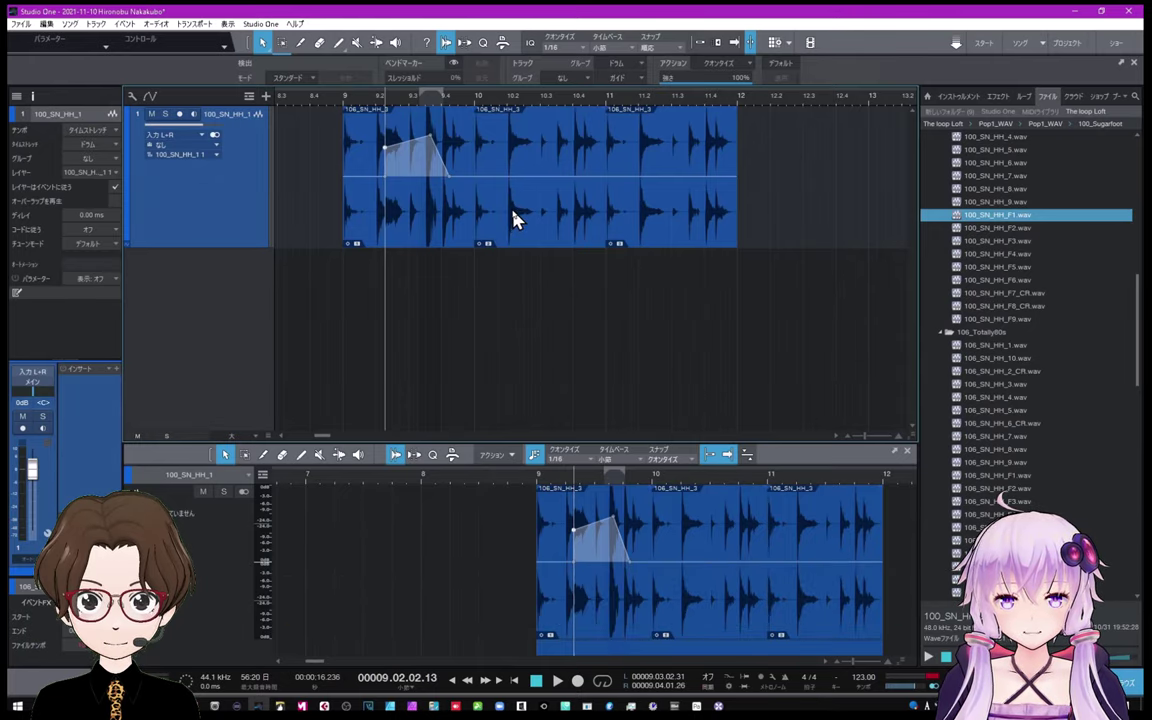
Place the playback cursor just before bar 10 and jump it forward from transient to transient up to the hit at 11.4
{"action": "left_click", "coordinate": [520, 219]}
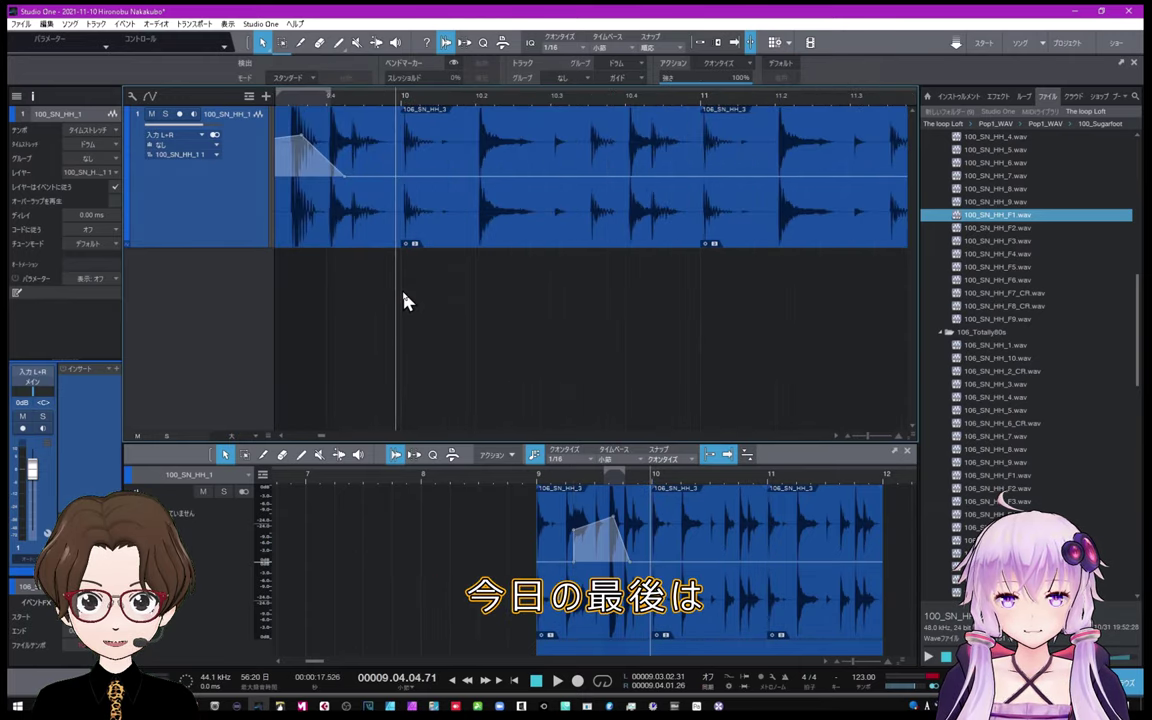
{"action": "scroll", "coordinate": [451, 95], "scroll_direction": "down", "scroll_amount": 2}
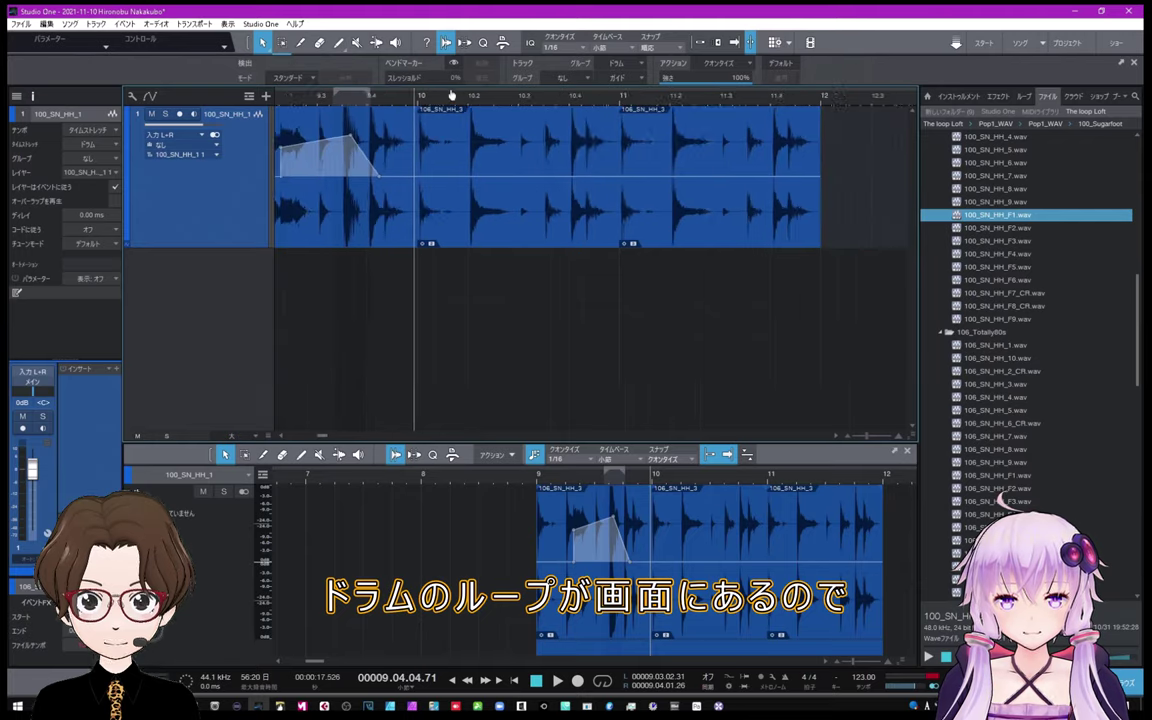
{"action": "scroll", "coordinate": [451, 95], "scroll_direction": "down", "scroll_amount": 1}
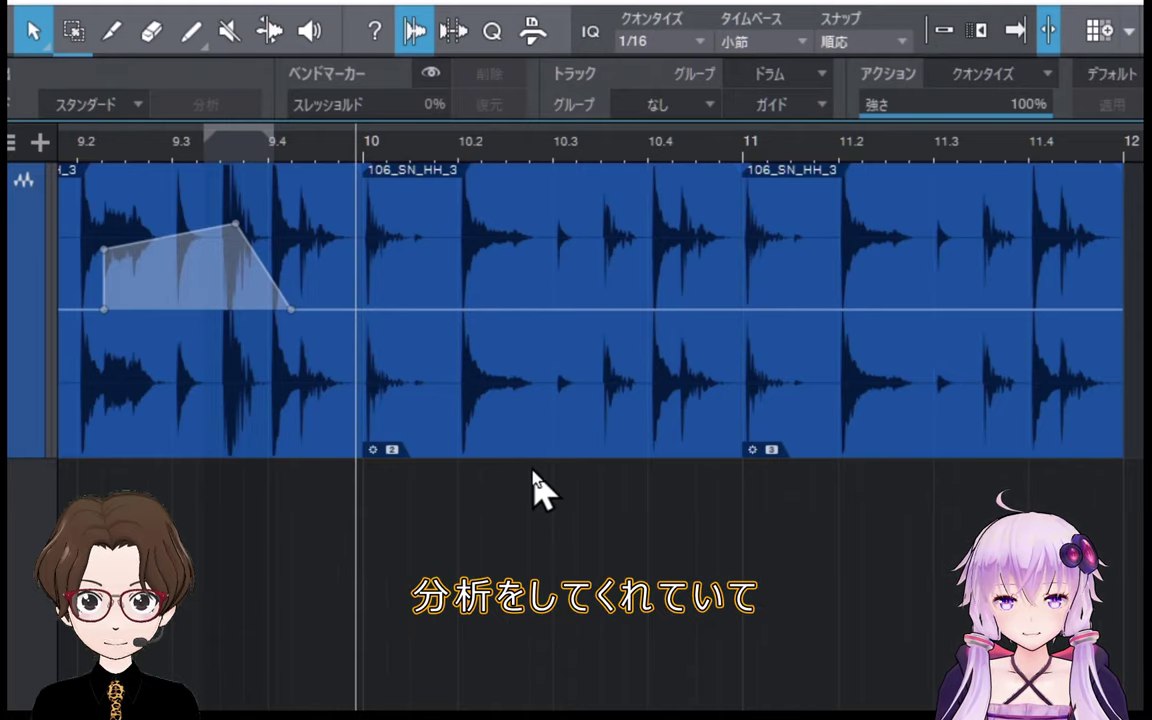
{"action": "key", "text": "Tab"}
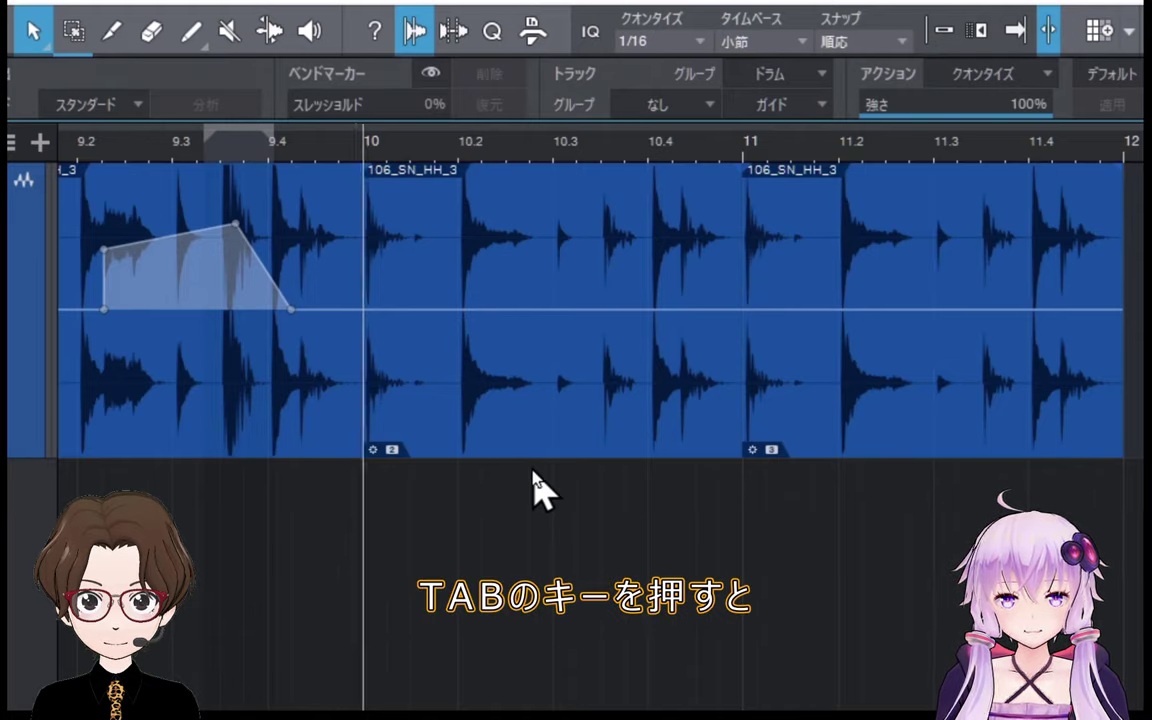
{"action": "key", "text": "Tab"}
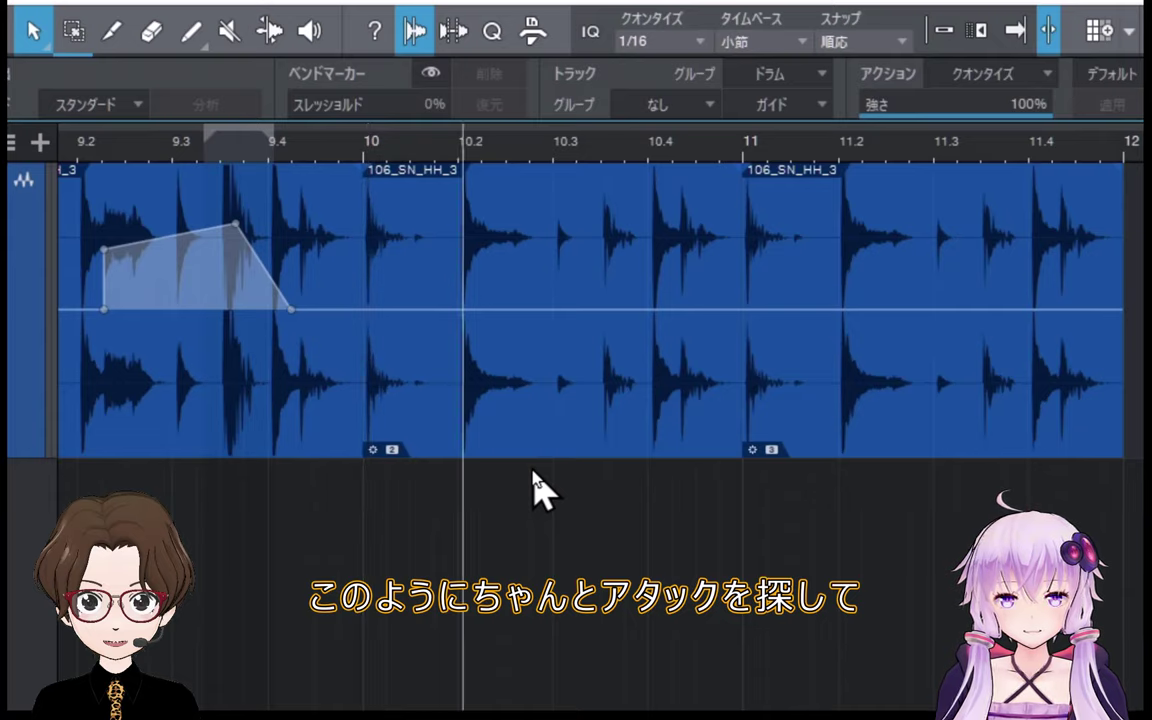
{"action": "key", "text": "Tab"}
{"action": "key", "text": "Tab"}
{"action": "key", "text": "Tab"}
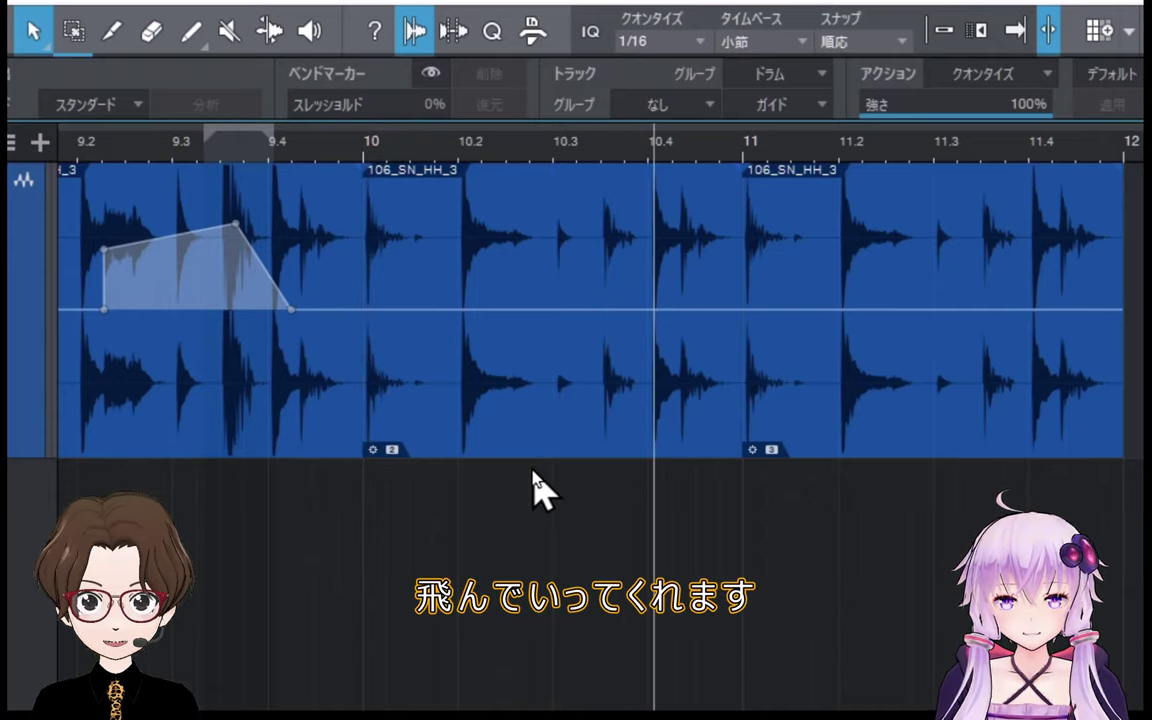
{"action": "key", "text": "Tab"}
{"action": "key", "text": "Tab"}
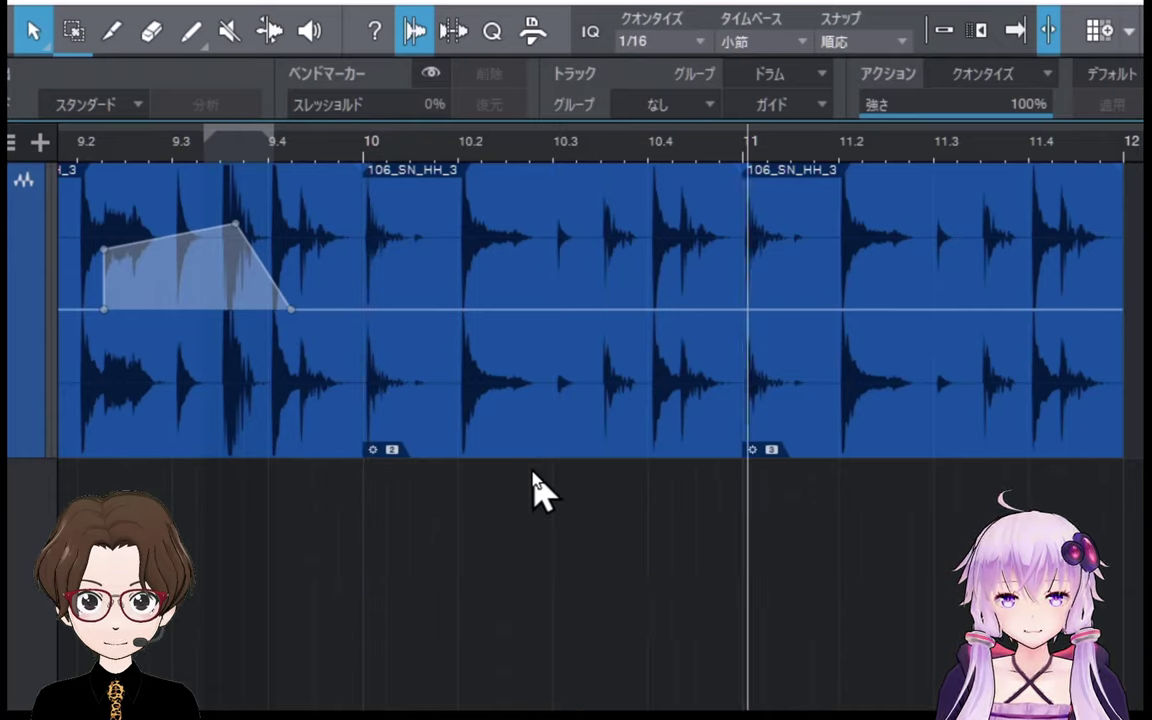
{"action": "key", "text": "Tab"}
{"action": "key", "text": "space"}
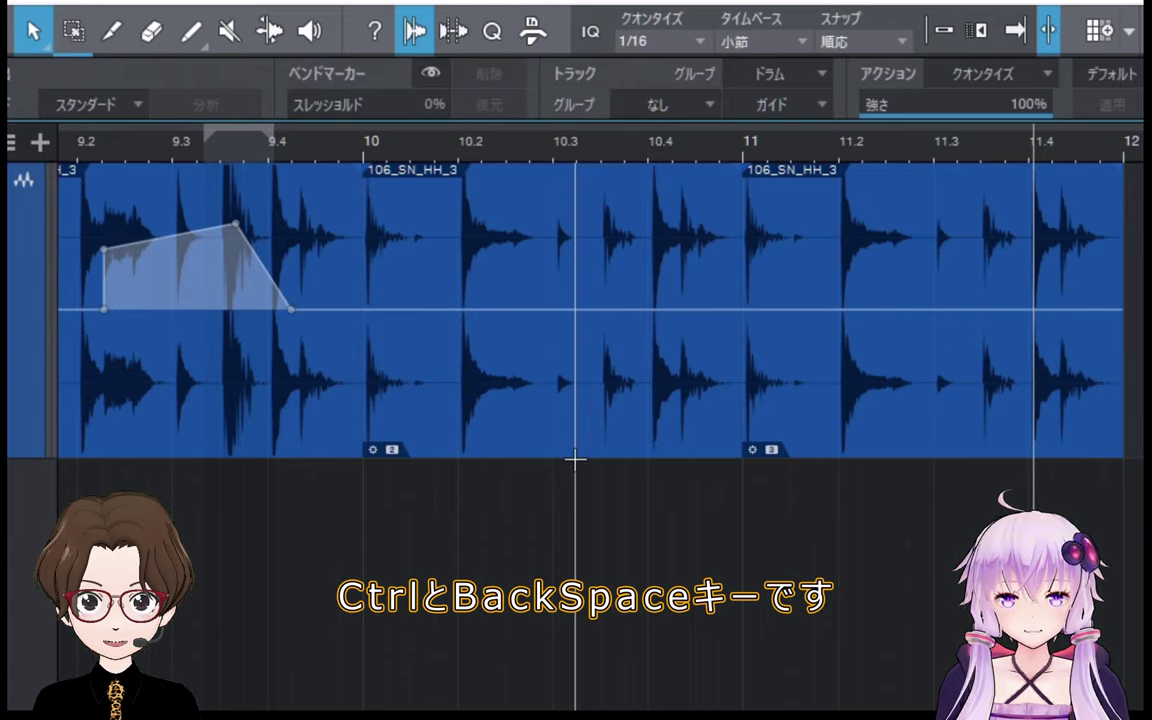
Move the playback cursor backward transient by transient from 11.4 to before 9.2
{"action": "key", "text": "ctrl+BackSpace"}
{"action": "key", "text": "ctrl+BackSpace"}
{"action": "key", "text": "ctrl+BackSpace"}
{"action": "key", "text": "ctrl+BackSpace"}
{"action": "key", "text": "ctrl+BackSpace"}
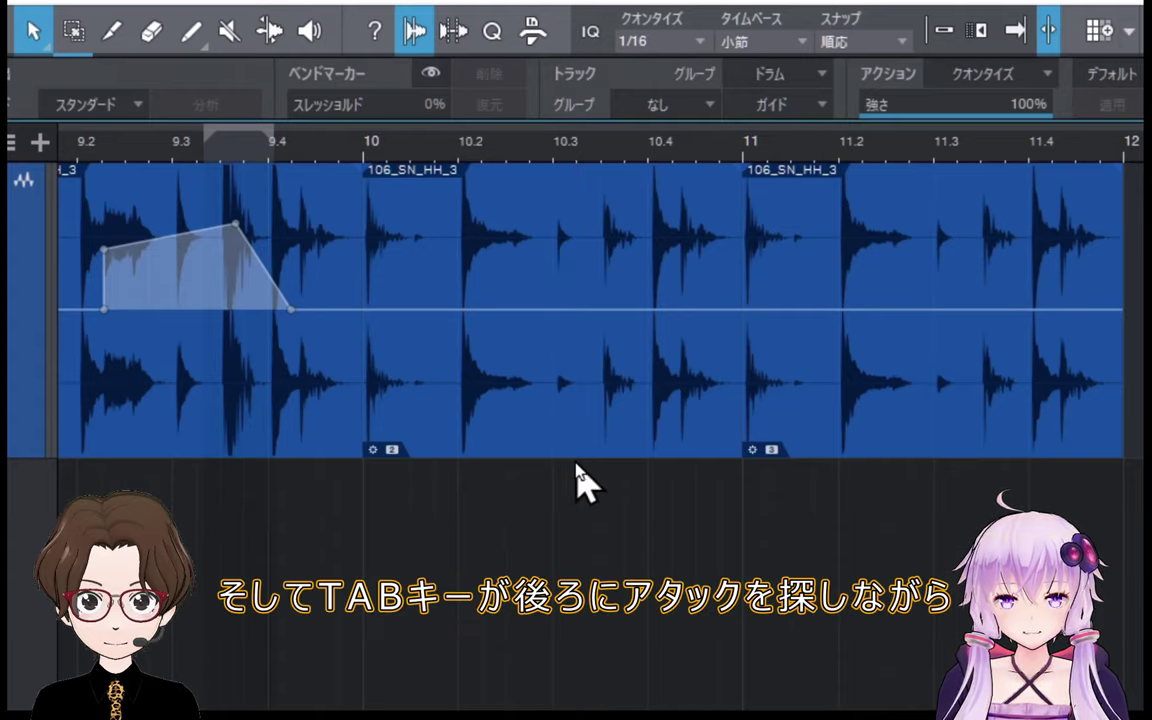
Advance the playback cursor transient by transient through bars 9 and 10 to the first hit of bar 11
{"action": "key", "text": "Tab"}
{"action": "key", "text": "Tab"}
{"action": "key", "text": "Tab"}
{"action": "key", "text": "Tab"}
{"action": "key", "text": "Tab"}
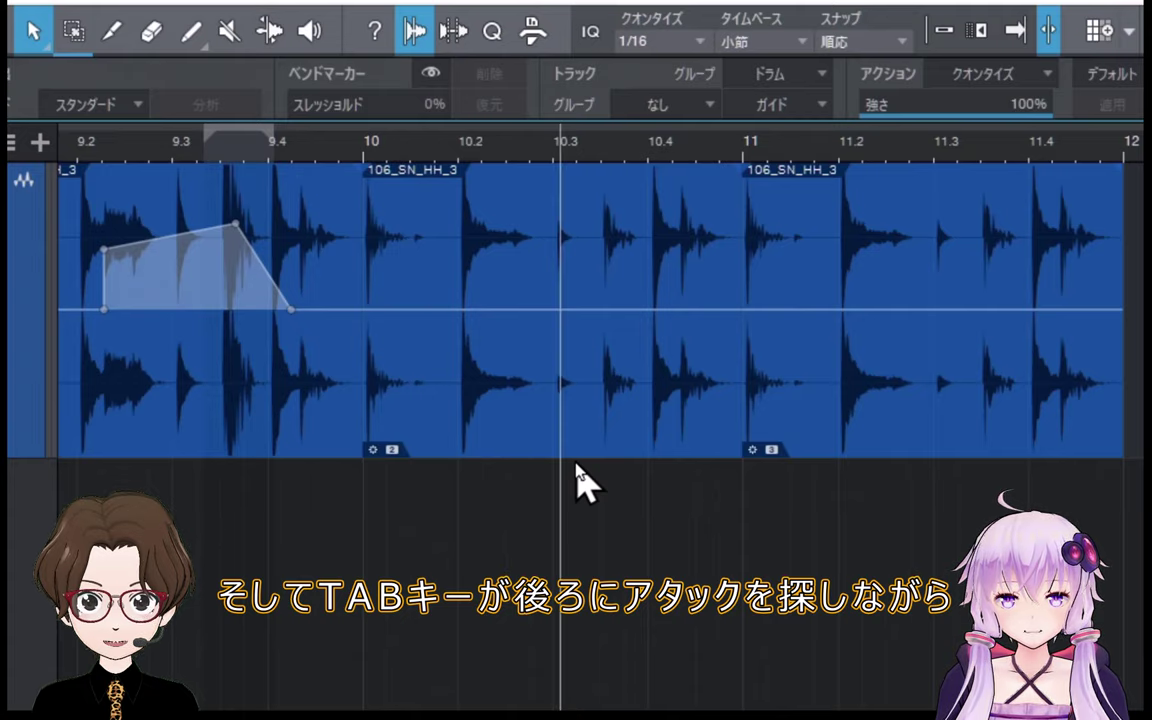
{"action": "key", "text": "Tab"}
{"action": "key", "text": "Tab"}
{"action": "key", "text": "Tab"}
{"action": "key", "text": "Tab"}
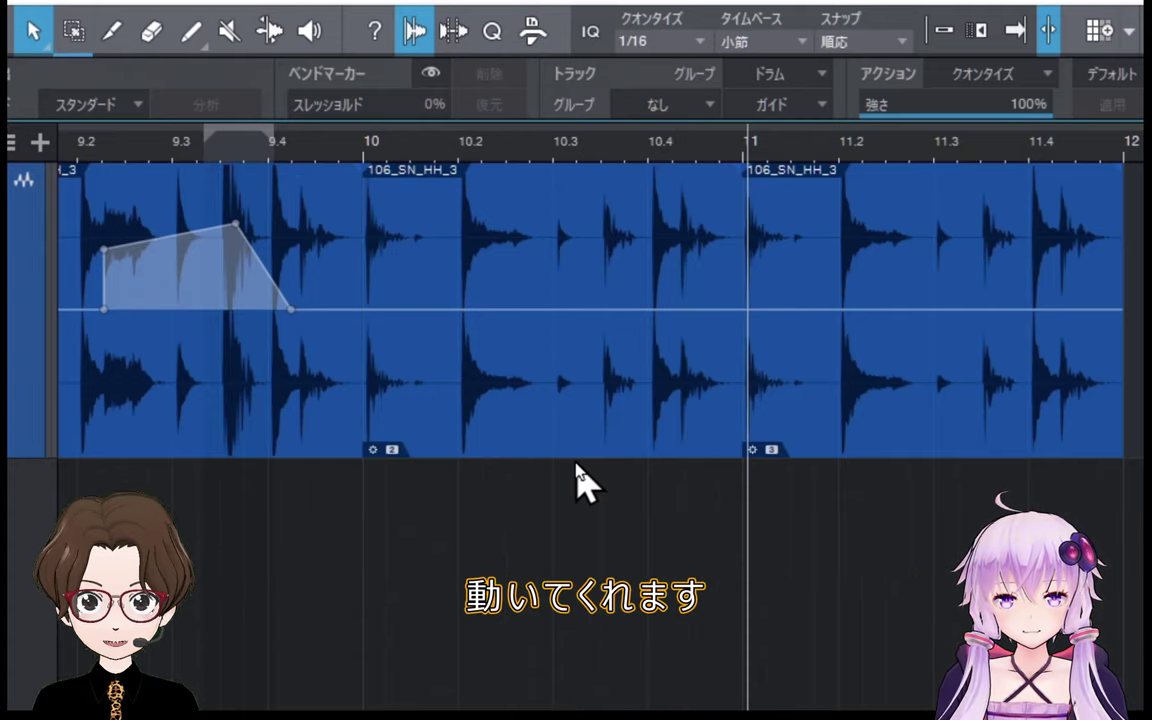